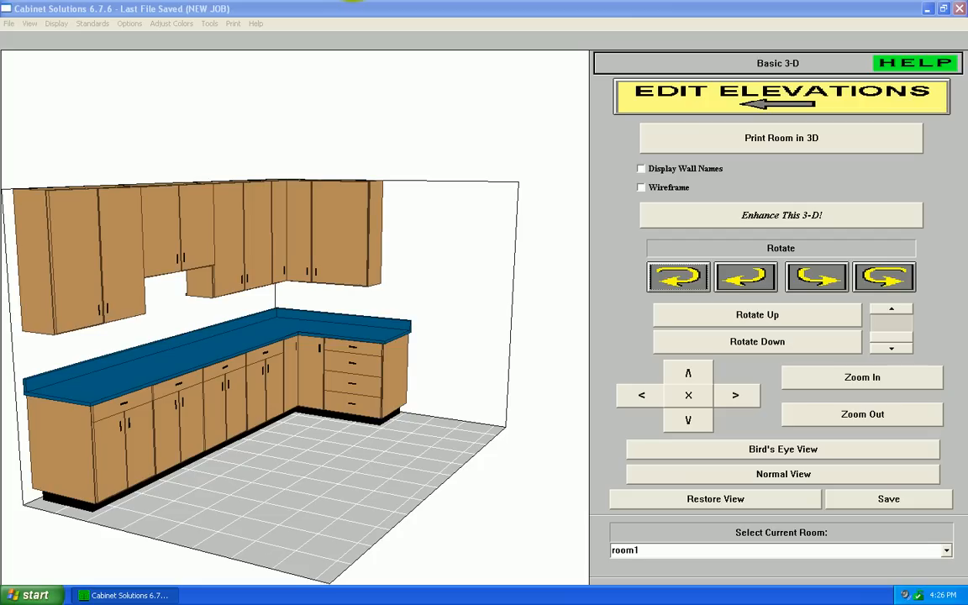
Step: Open the cabinet pricing in Job Costing, check its materials cost, and move the pricing window clear of the Job Costing window
{"action": "left_click", "coordinate": [210, 24]}
{"action": "left_click", "coordinate": [221, 49]}
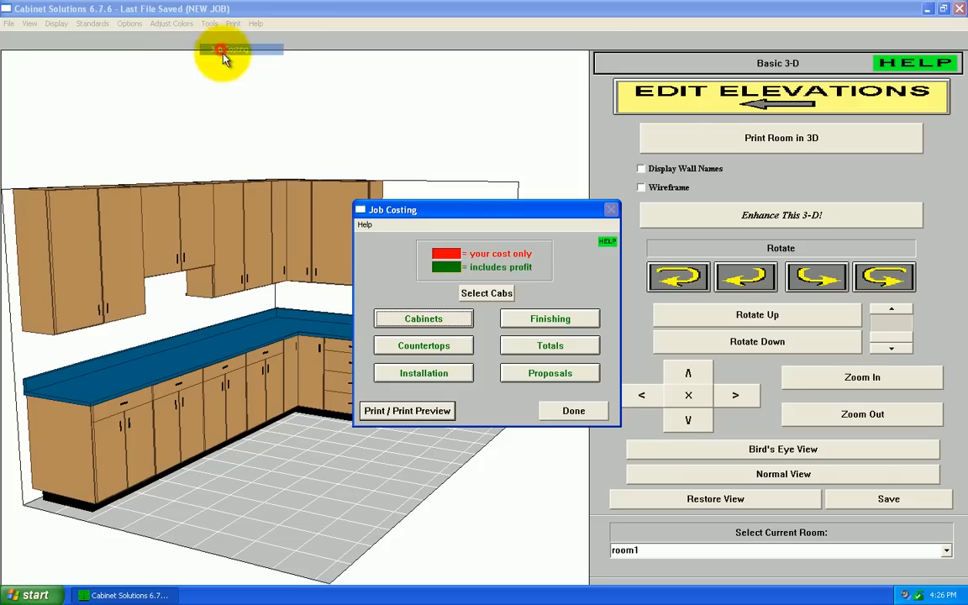
{"action": "left_click", "coordinate": [437, 323]}
{"action": "left_click", "coordinate": [441, 325]}
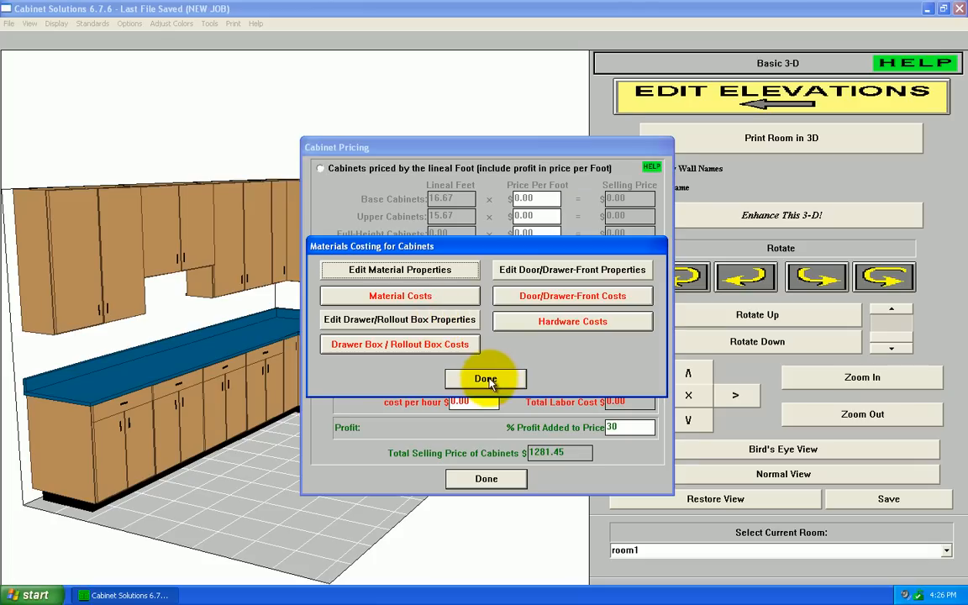
{"action": "left_click", "coordinate": [487, 379]}
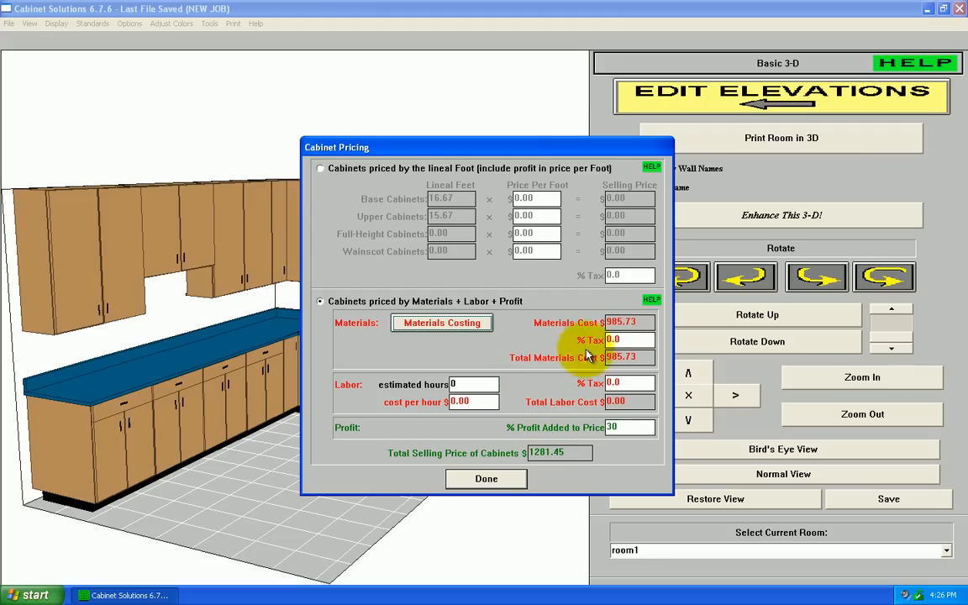
{"action": "left_click_drag", "start_coordinate": [644, 322], "coordinate": [568, 317]}
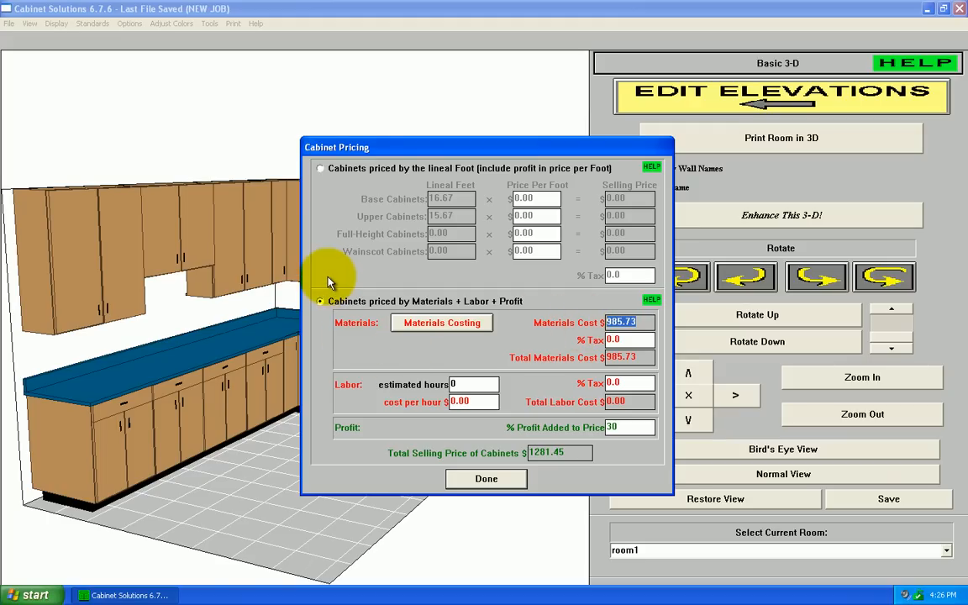
{"action": "left_click_drag", "start_coordinate": [381, 150], "coordinate": [600, 127]}
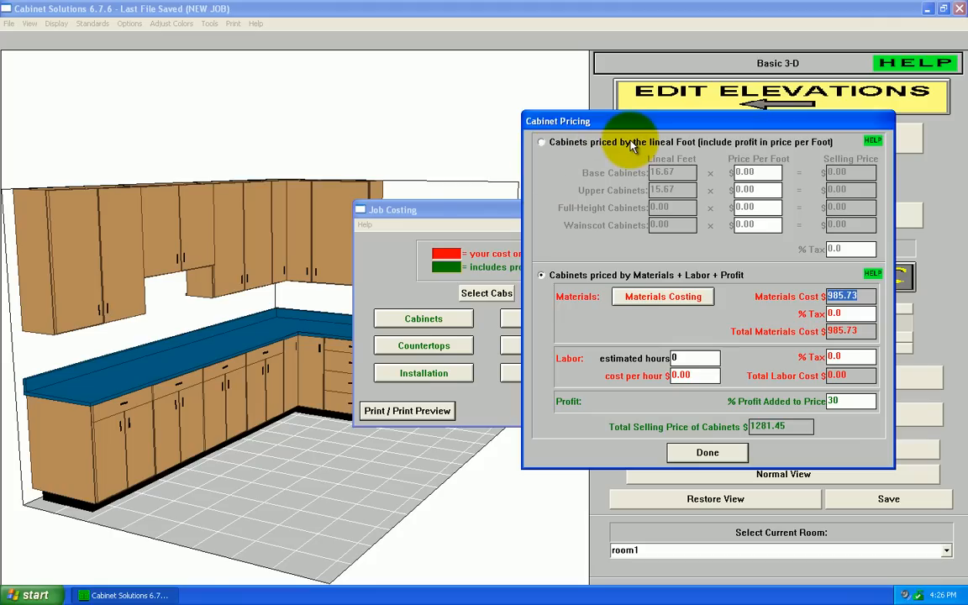
Step: Try pricing the cabinets by the lineal foot and return to pricing by Materials + Labor + Profit
{"action": "left_click", "coordinate": [542, 143]}
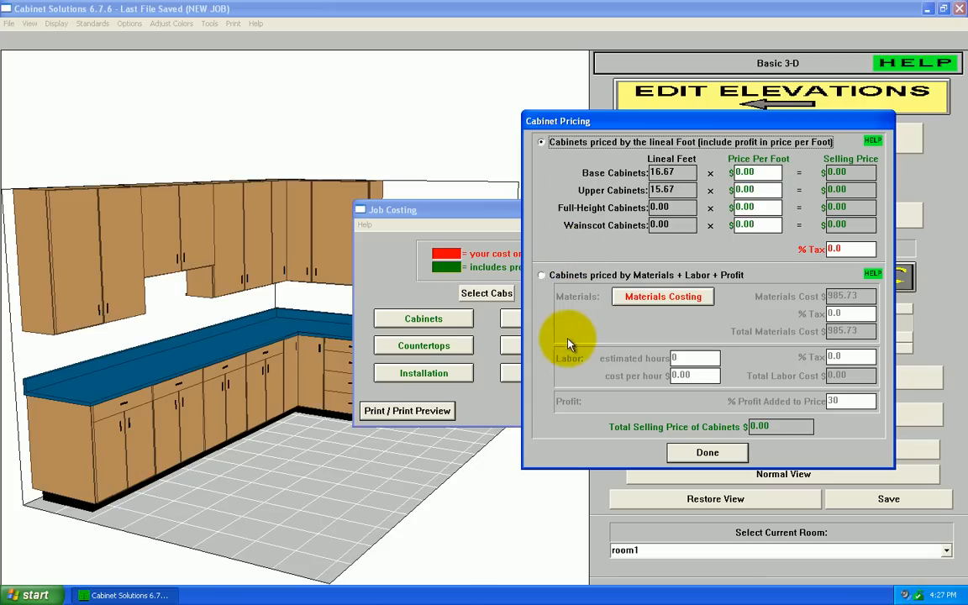
{"action": "left_click", "coordinate": [577, 277]}
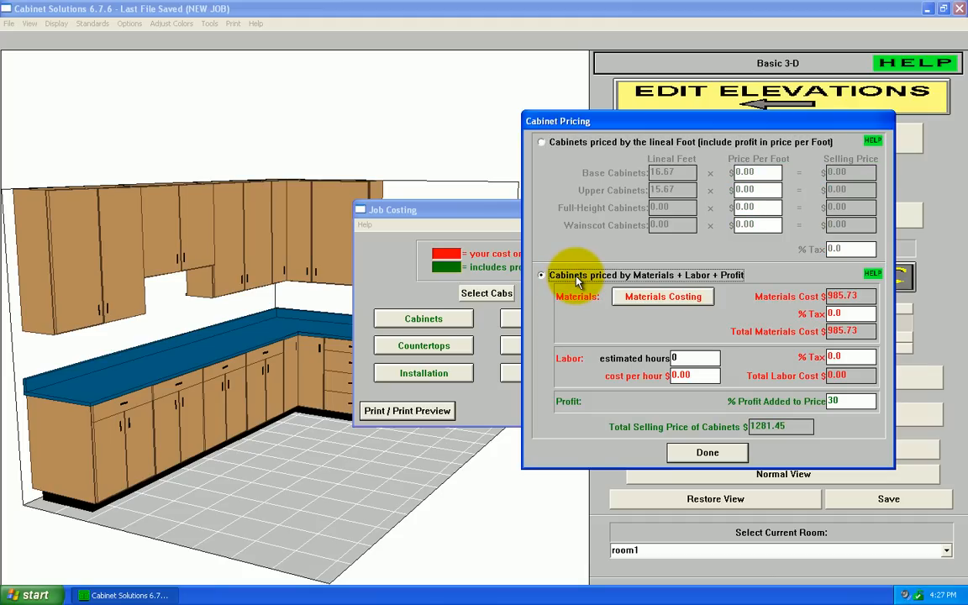
Step: Examine the cost per square foot of 1/2" 9 Ply Birch and the list of available materials in the material properties, without saving changes
{"action": "left_click", "coordinate": [661, 299]}
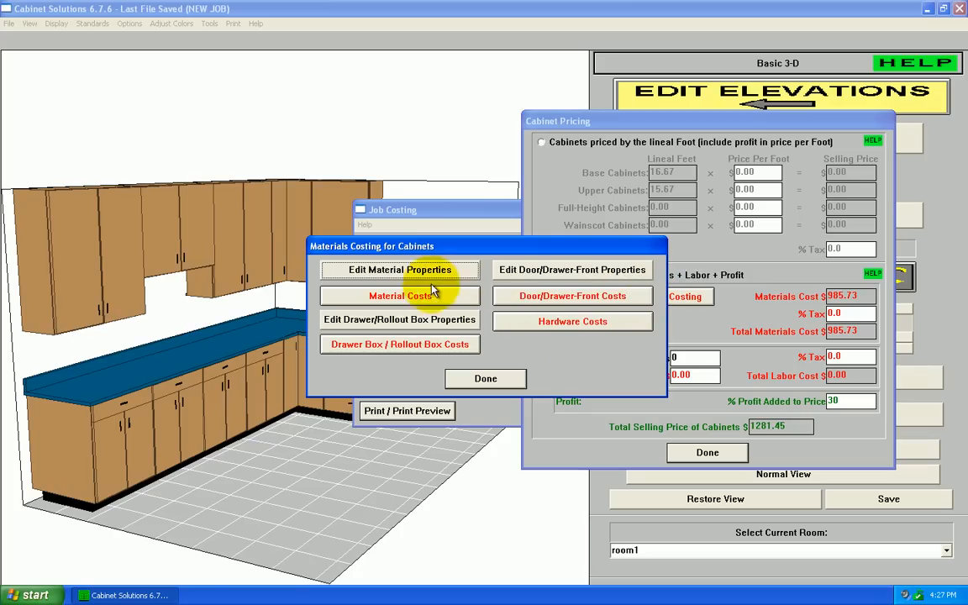
{"action": "left_click", "coordinate": [430, 274]}
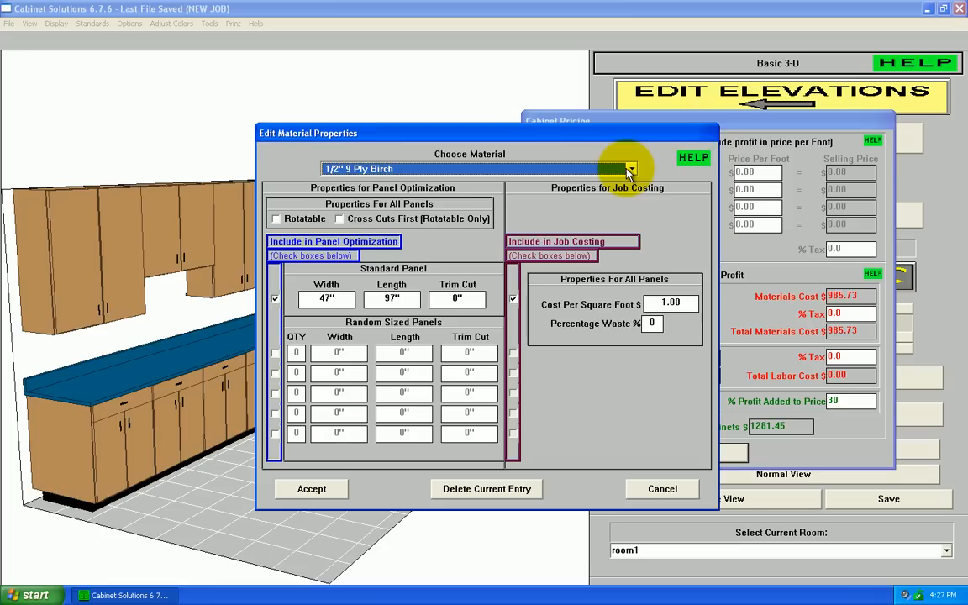
{"action": "left_click", "coordinate": [685, 303]}
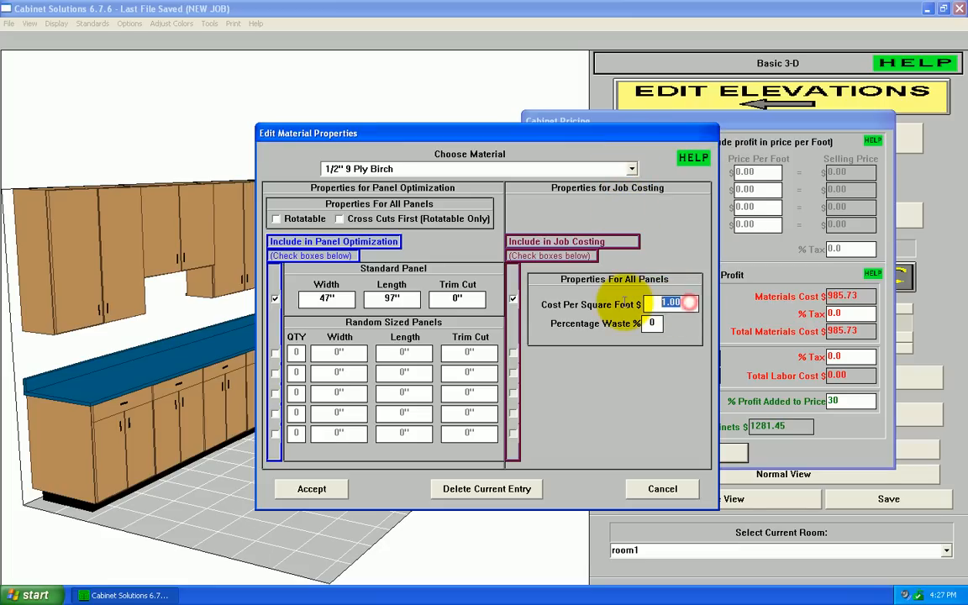
{"action": "left_click", "coordinate": [507, 170]}
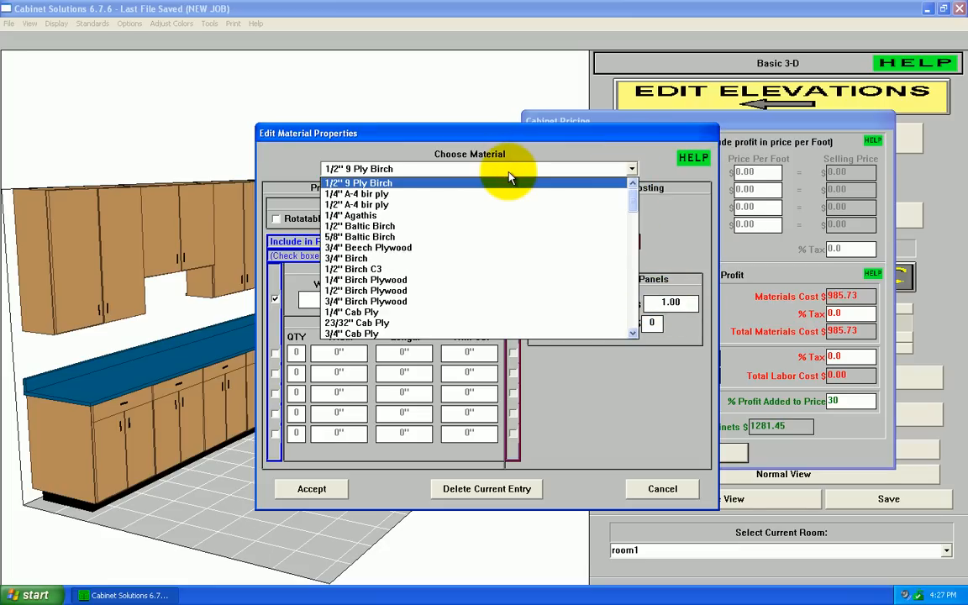
{"action": "left_click", "coordinate": [509, 173]}
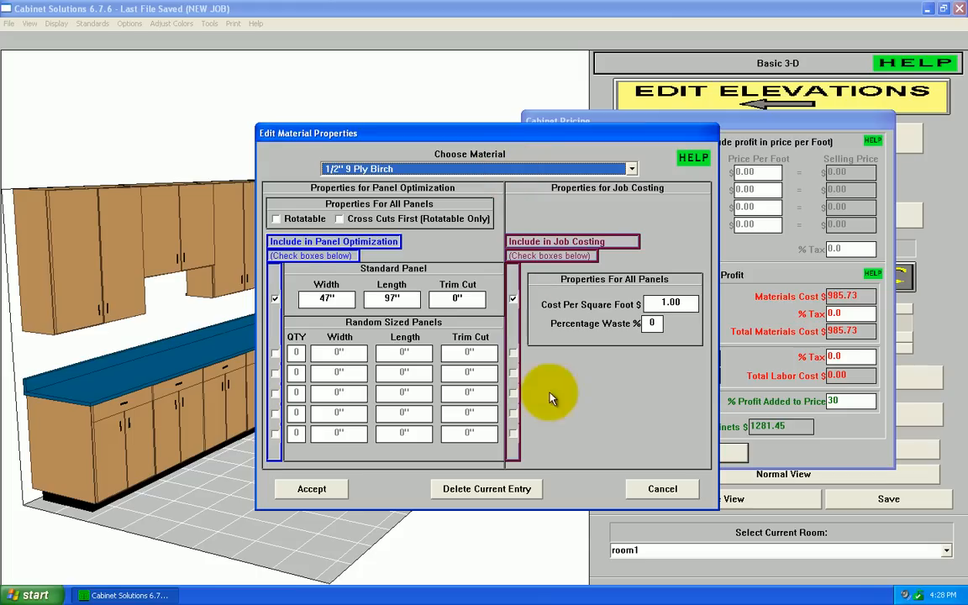
{"action": "left_click", "coordinate": [663, 491]}
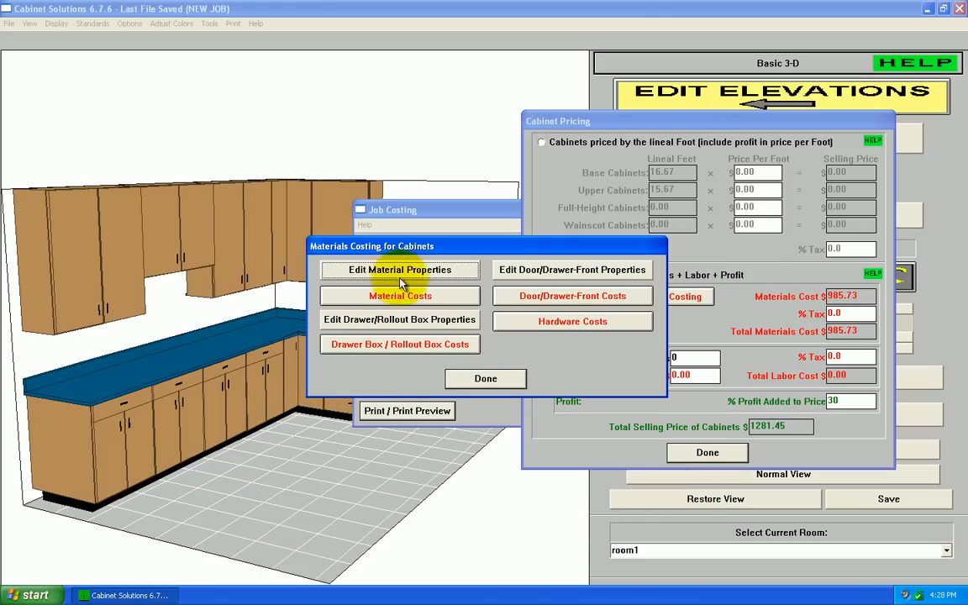
Step: Review the material costs for 3/4" Melamine (white 1-sided) and 1/2" Baltic Birch, and check the total cost of materials
{"action": "left_click", "coordinate": [419, 298]}
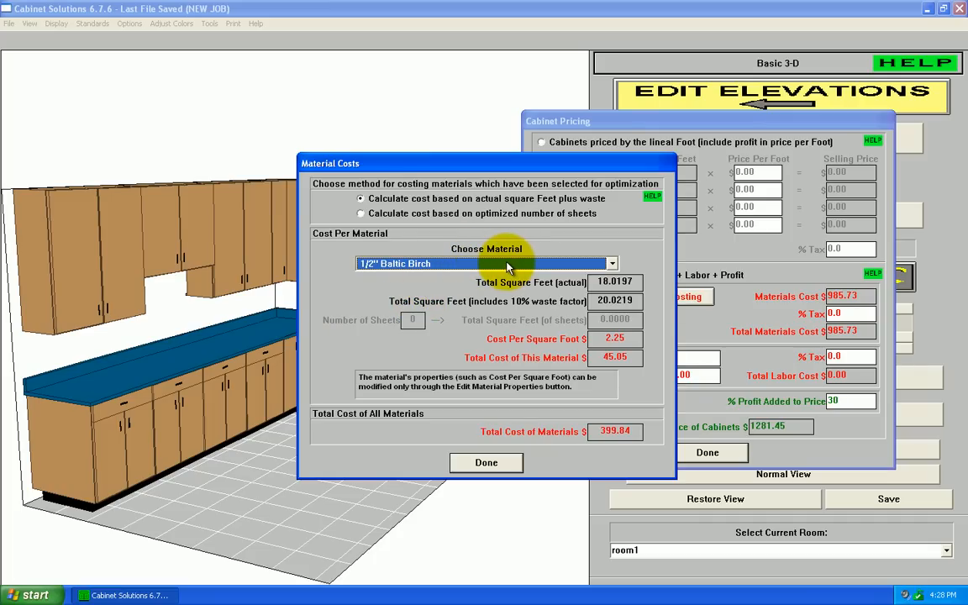
{"action": "left_click", "coordinate": [507, 266]}
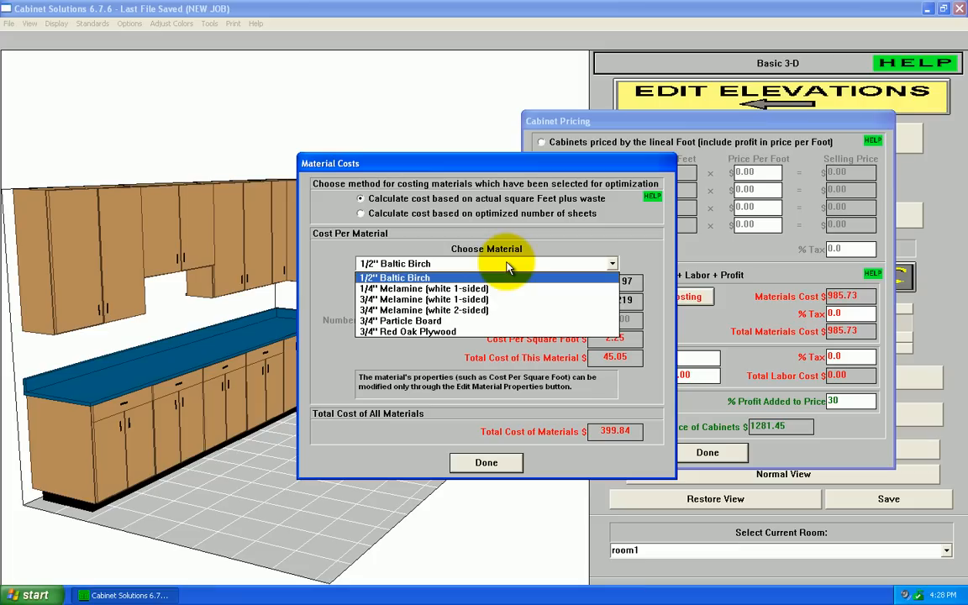
{"action": "left_click", "coordinate": [504, 300]}
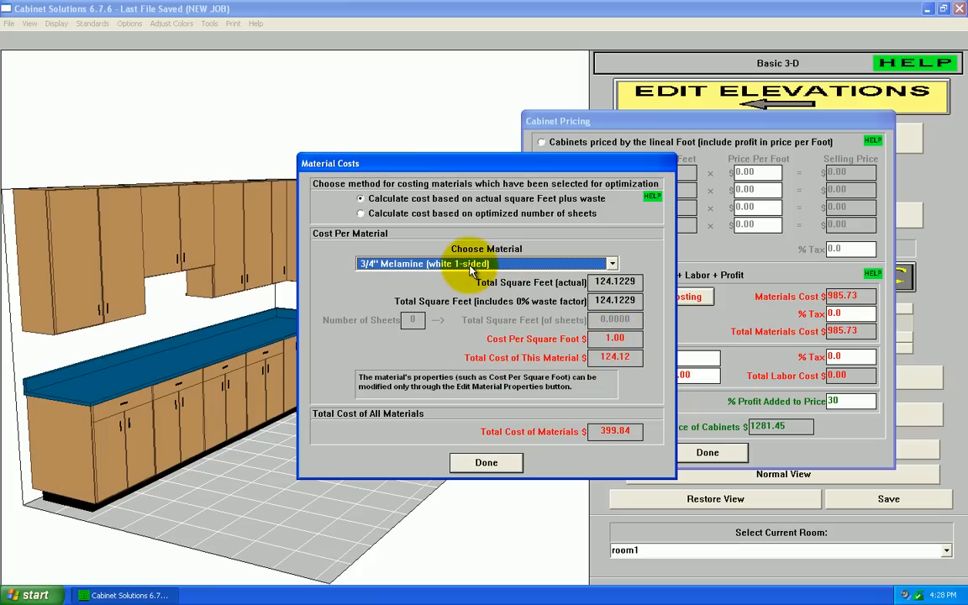
{"action": "left_click", "coordinate": [469, 263]}
{"action": "left_click", "coordinate": [470, 279]}
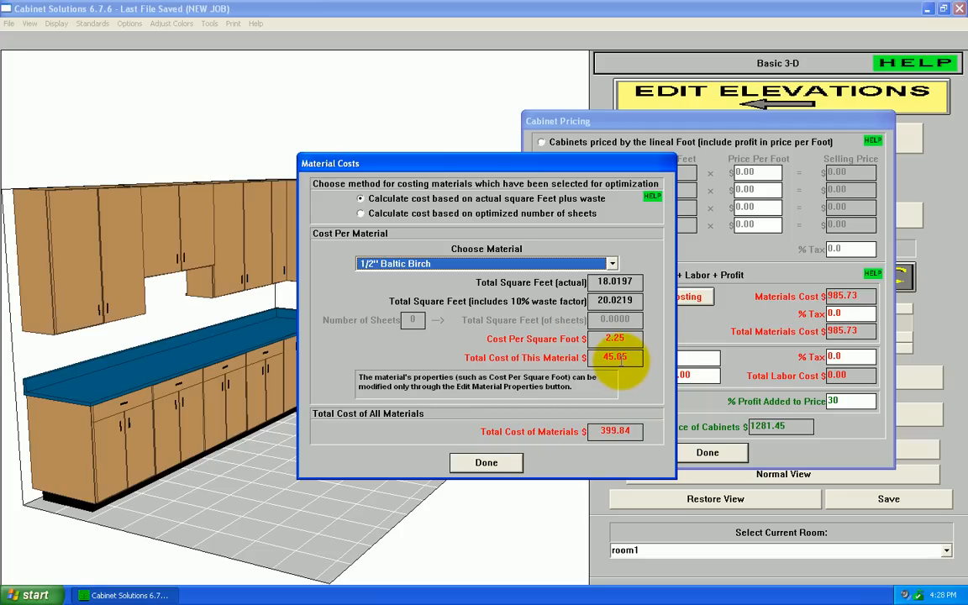
{"action": "left_click", "coordinate": [614, 432]}
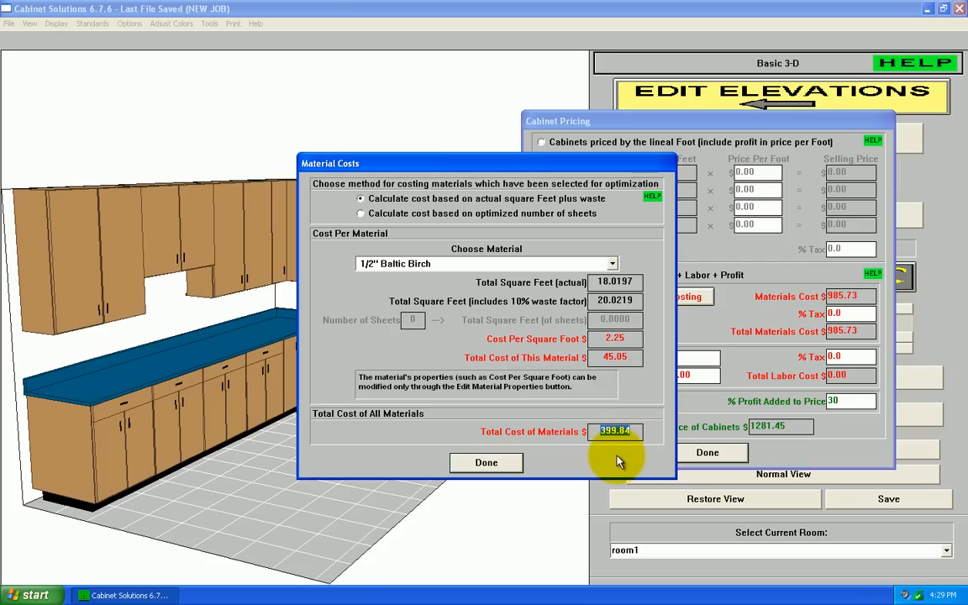
{"action": "left_click", "coordinate": [487, 464]}
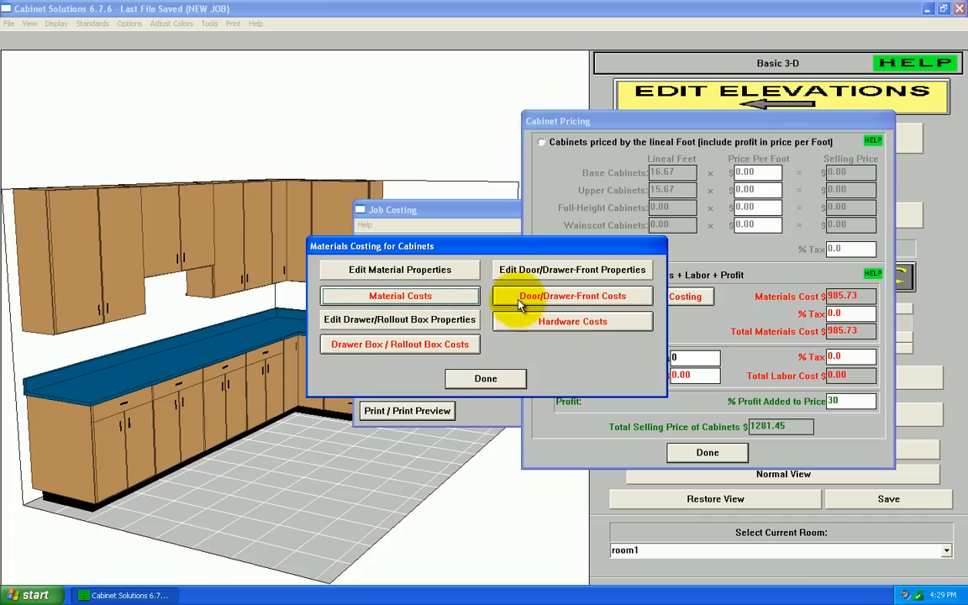
Step: Review the door and drawer-front costs for the red oak slab types with no edging and with edging, including their total cost
{"action": "left_click", "coordinate": [567, 301]}
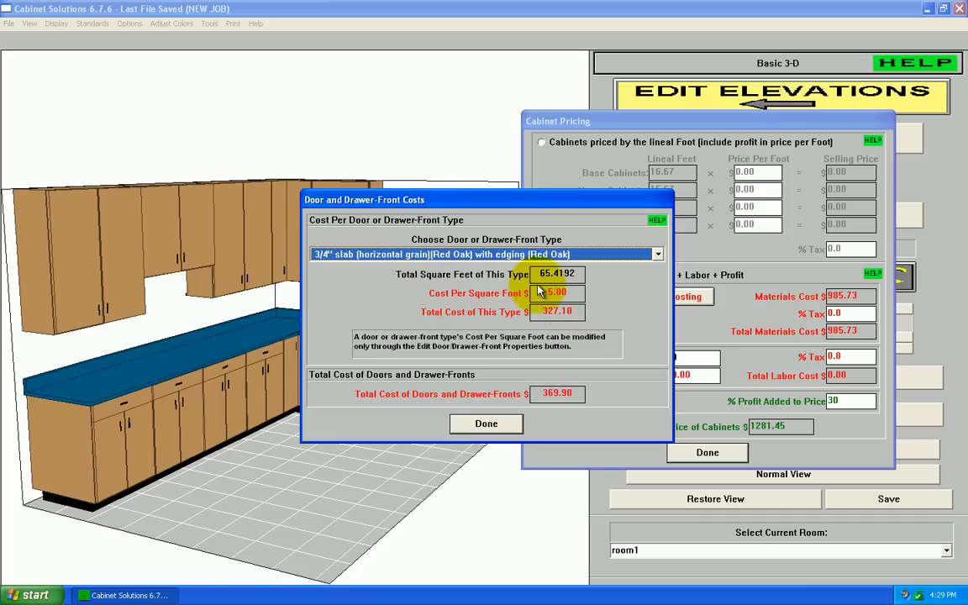
{"action": "left_click", "coordinate": [505, 254]}
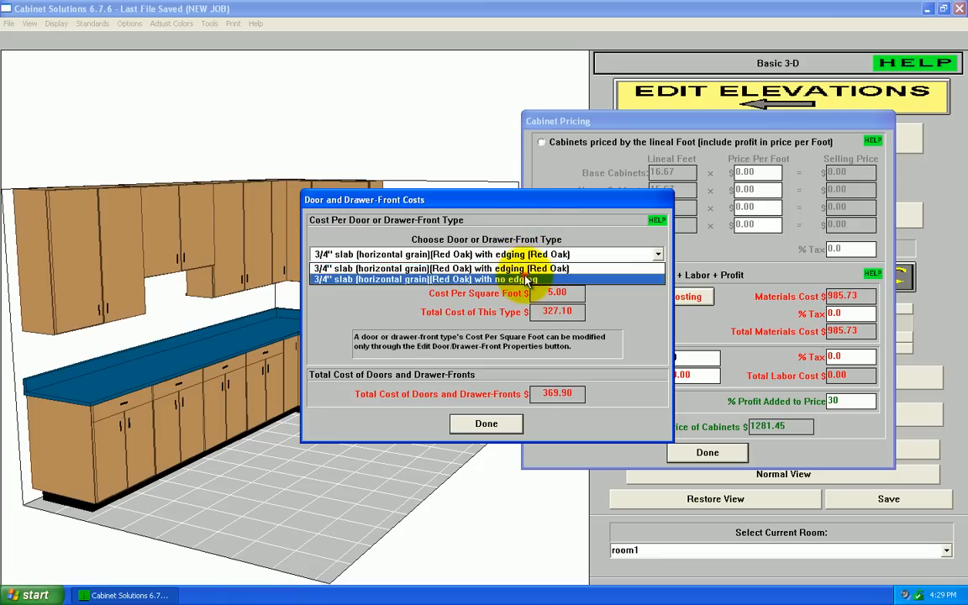
{"action": "left_click", "coordinate": [542, 279]}
{"action": "left_click", "coordinate": [551, 254]}
{"action": "left_click", "coordinate": [522, 261]}
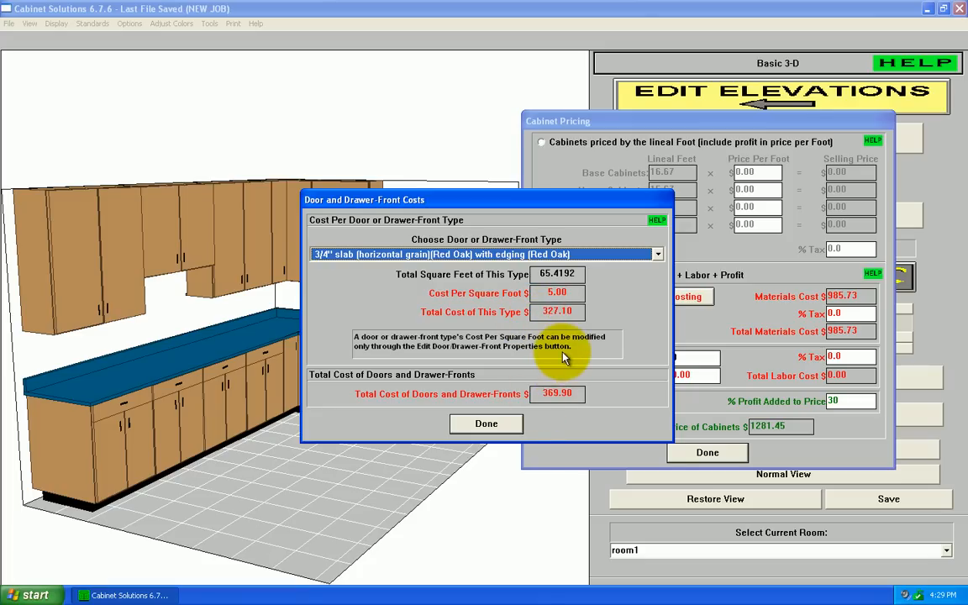
{"action": "left_click", "coordinate": [548, 393]}
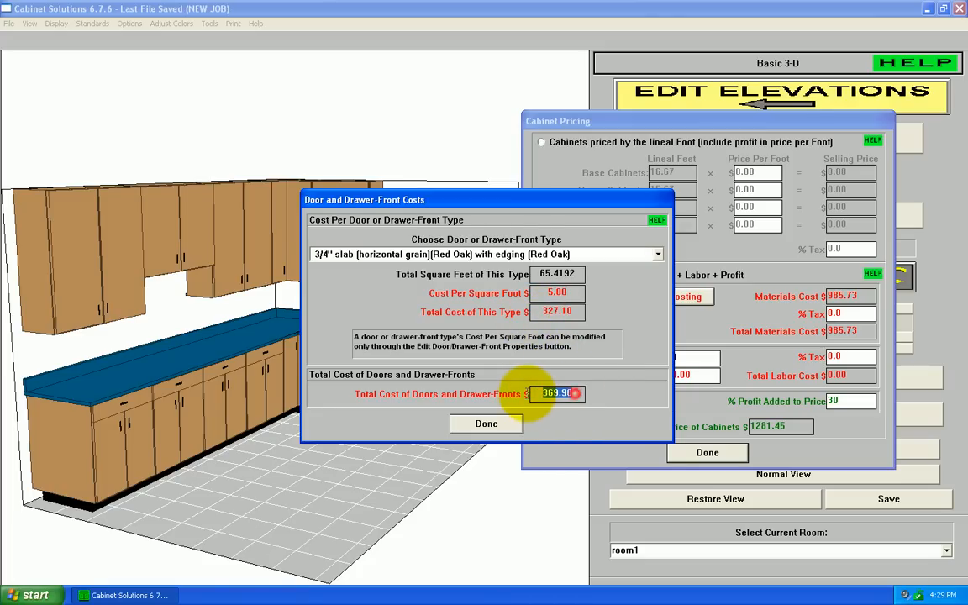
{"action": "left_click", "coordinate": [506, 422]}
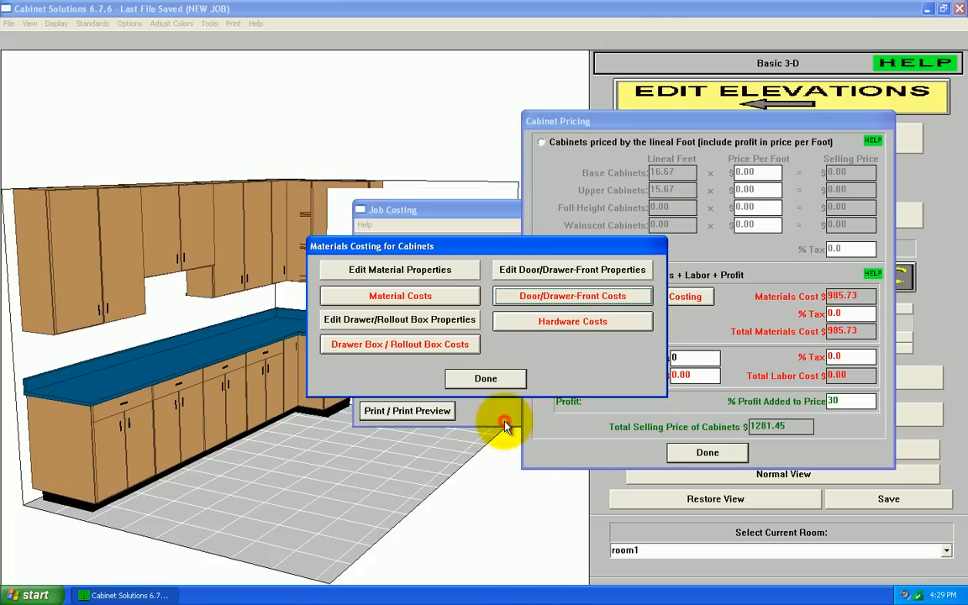
Step: Review the hardware costs, excluding and re-including the hinges to check their effect on the total, and return to Cabinet Pricing
{"action": "left_click", "coordinate": [580, 322]}
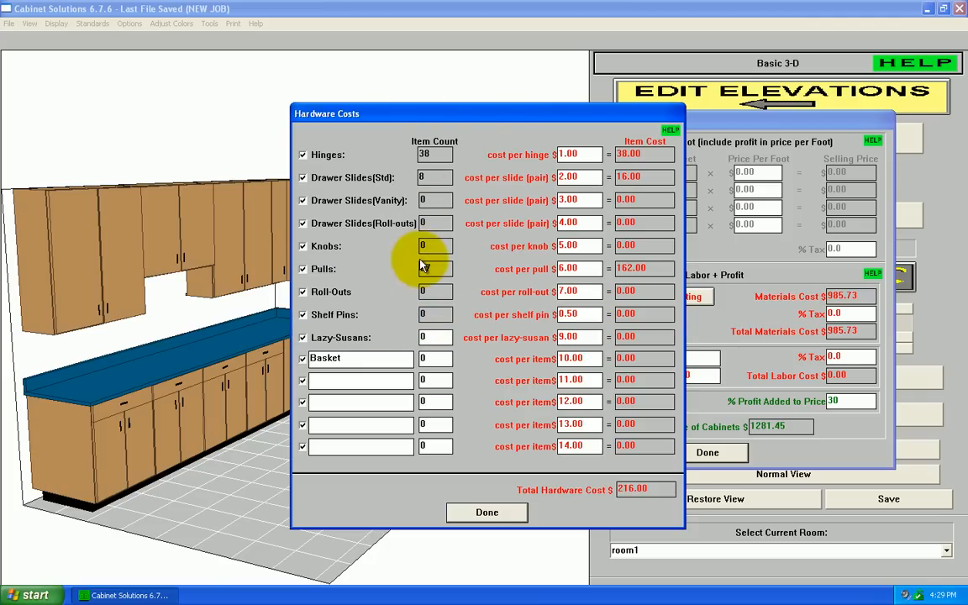
{"action": "left_click", "coordinate": [302, 155]}
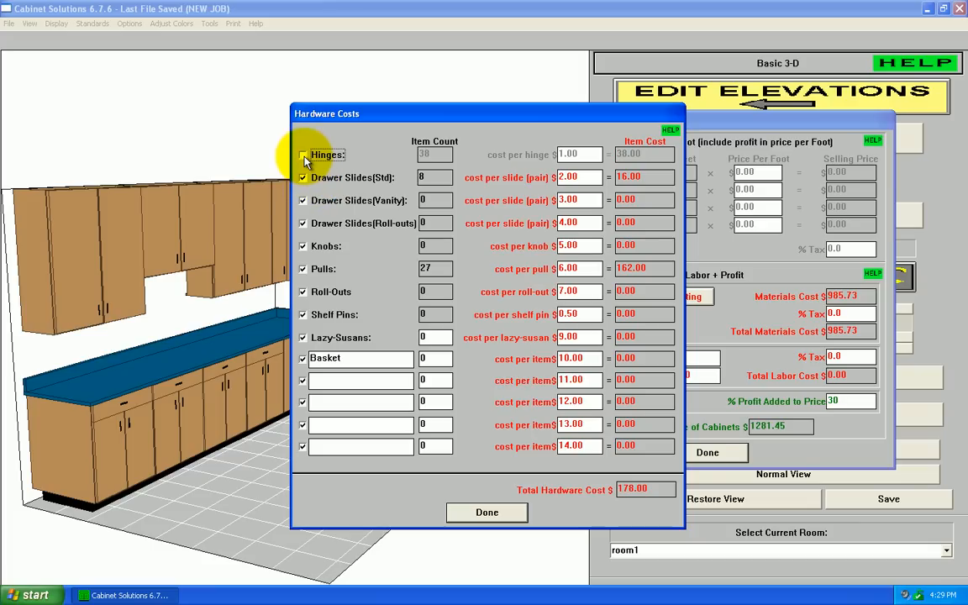
{"action": "left_click", "coordinate": [303, 156]}
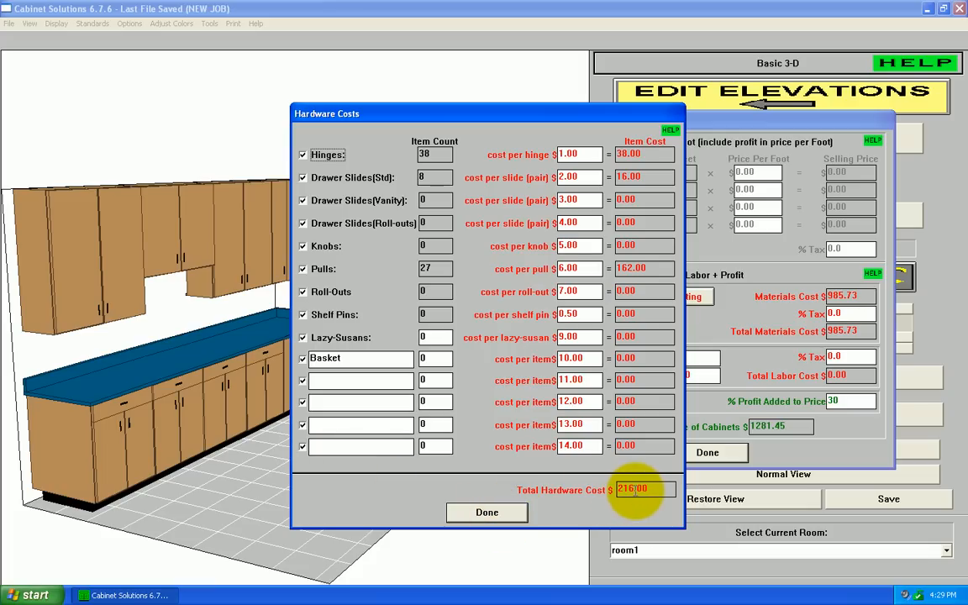
{"action": "left_click", "coordinate": [491, 513]}
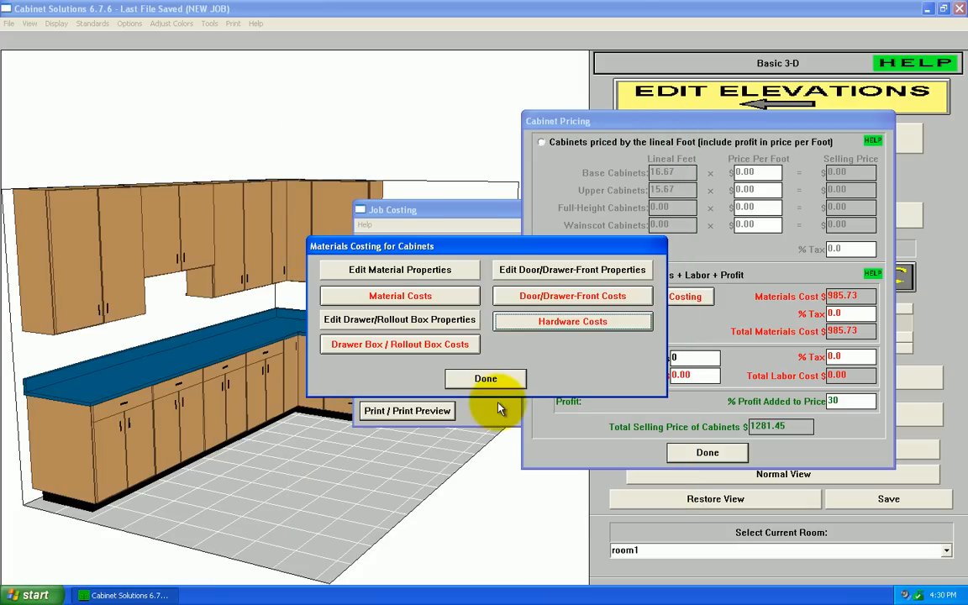
{"action": "left_click", "coordinate": [492, 380]}
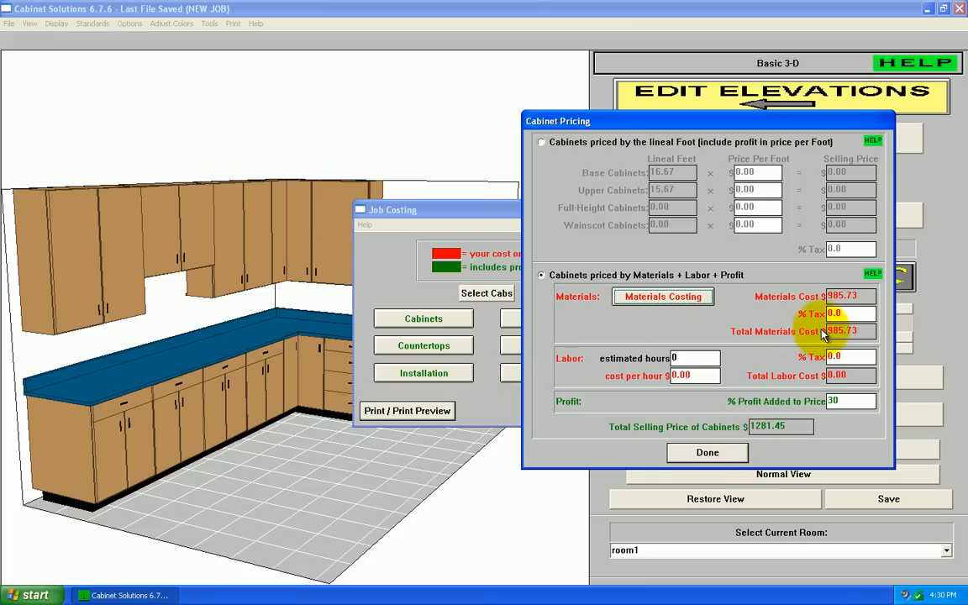
Step: Try a 45% profit added to the cabinet price and set it back to 30%
{"action": "left_click", "coordinate": [853, 401]}
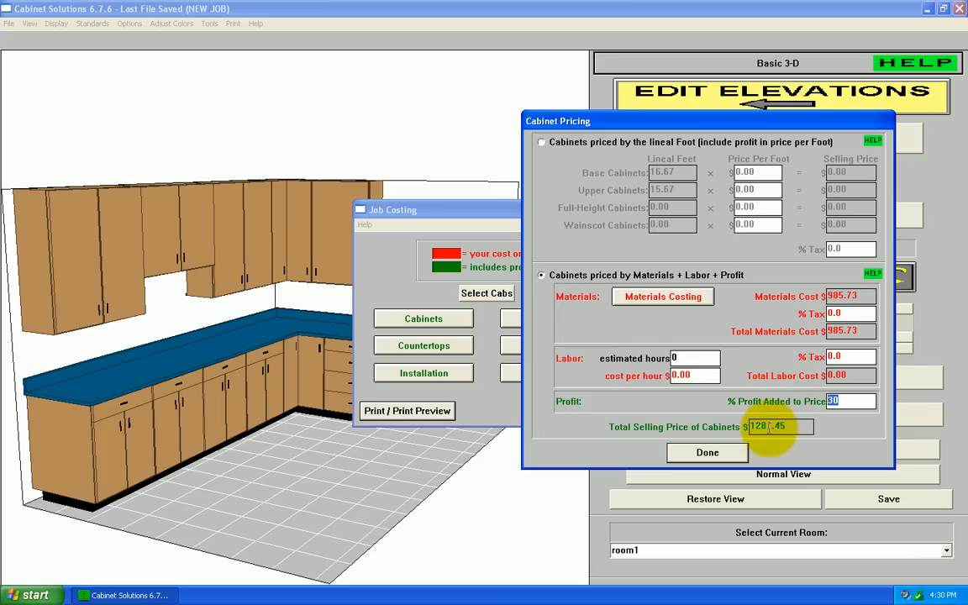
{"action": "left_click", "coordinate": [856, 401]}
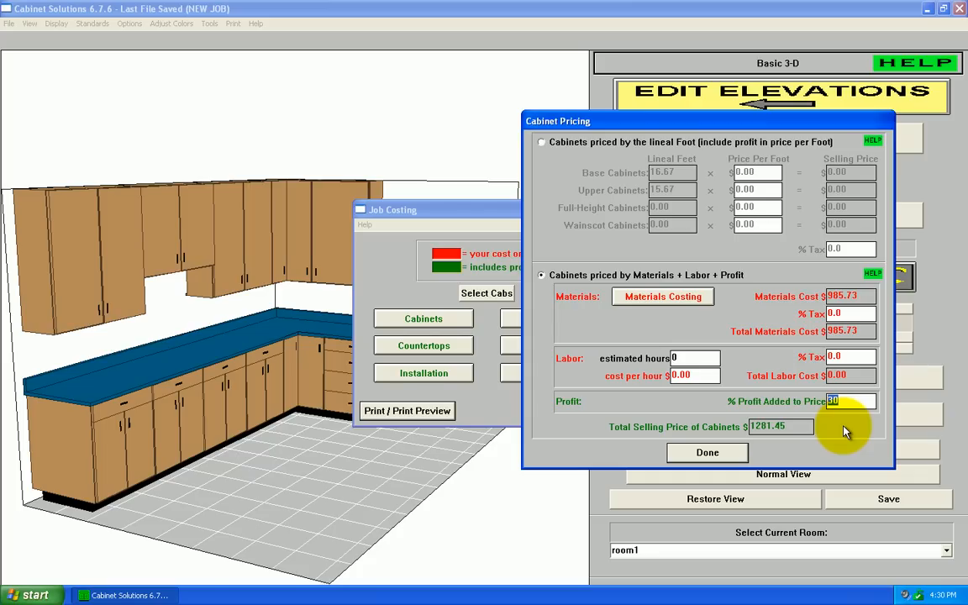
{"action": "type", "text": "45"}
{"action": "double_click", "coordinate": [850, 402]}
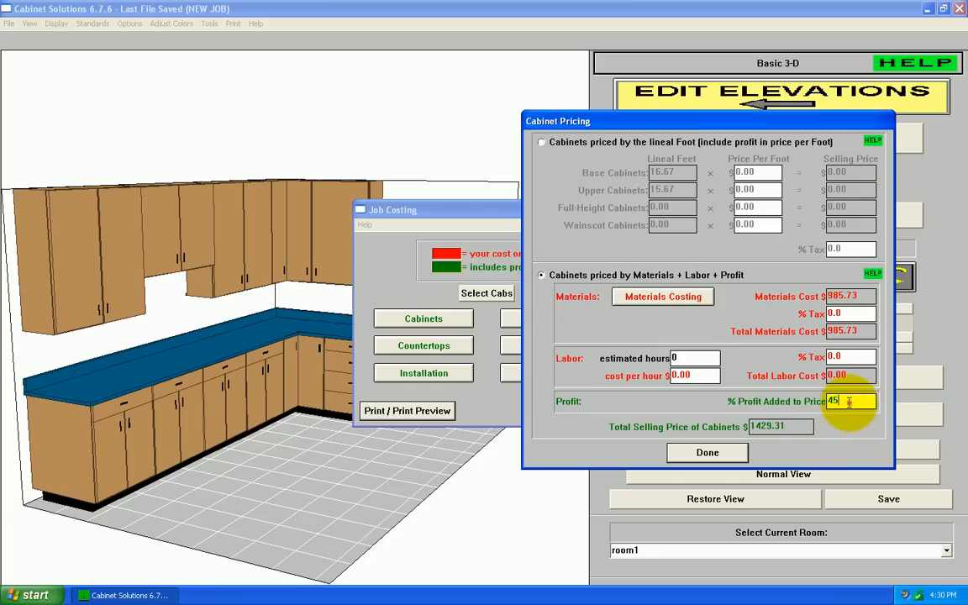
{"action": "type", "text": "30"}
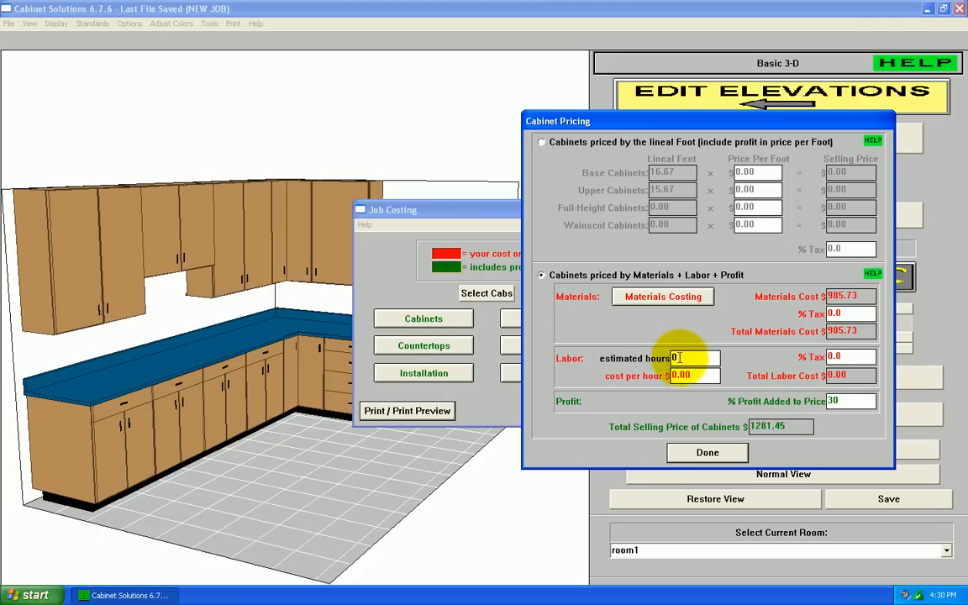
Step: Set the cabinet labor to 10 estimated hours at $85 per hour and close Cabinet Pricing
{"action": "left_click", "coordinate": [696, 357]}
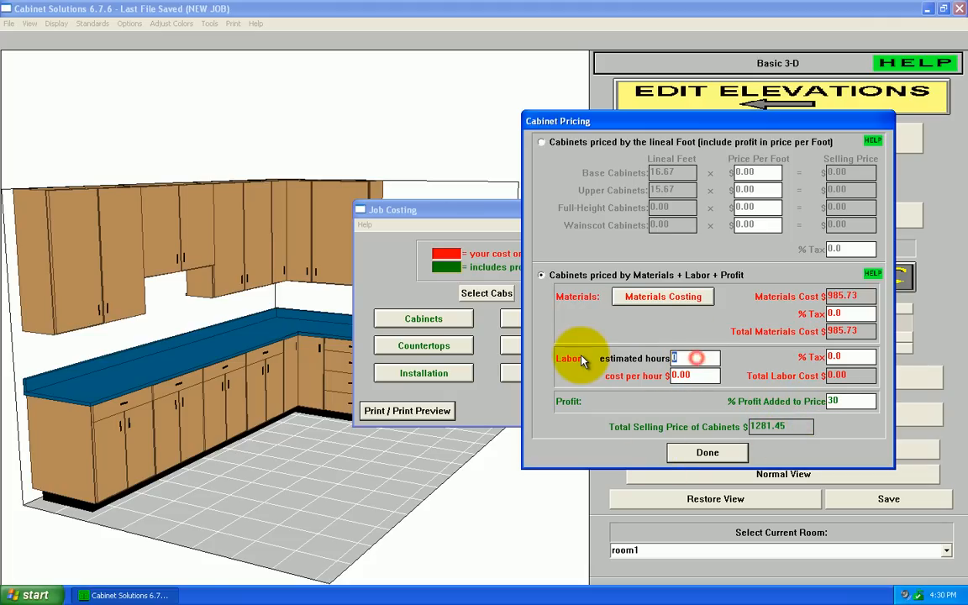
{"action": "type", "text": "10"}
{"action": "left_click", "coordinate": [700, 375]}
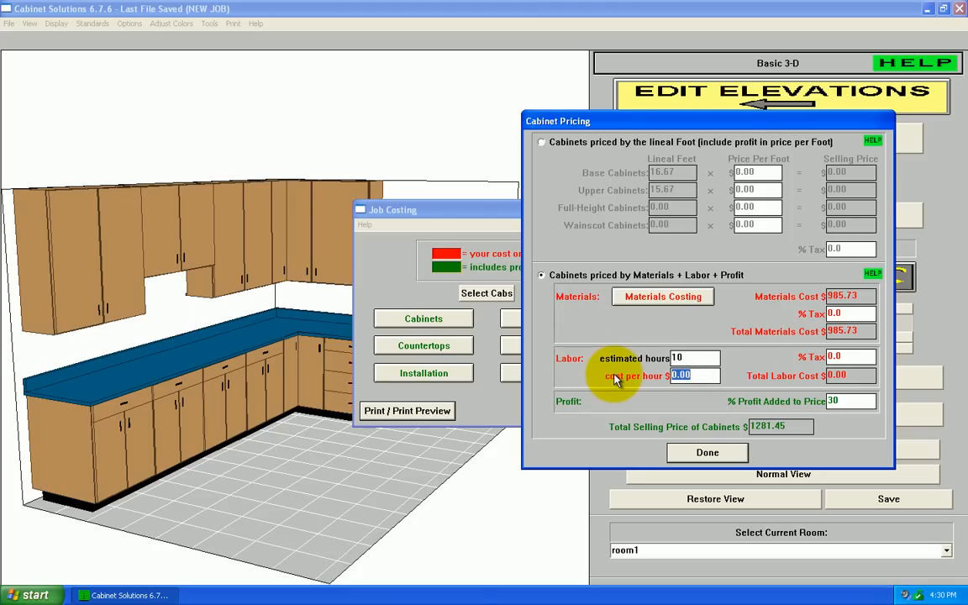
{"action": "type", "text": "85"}
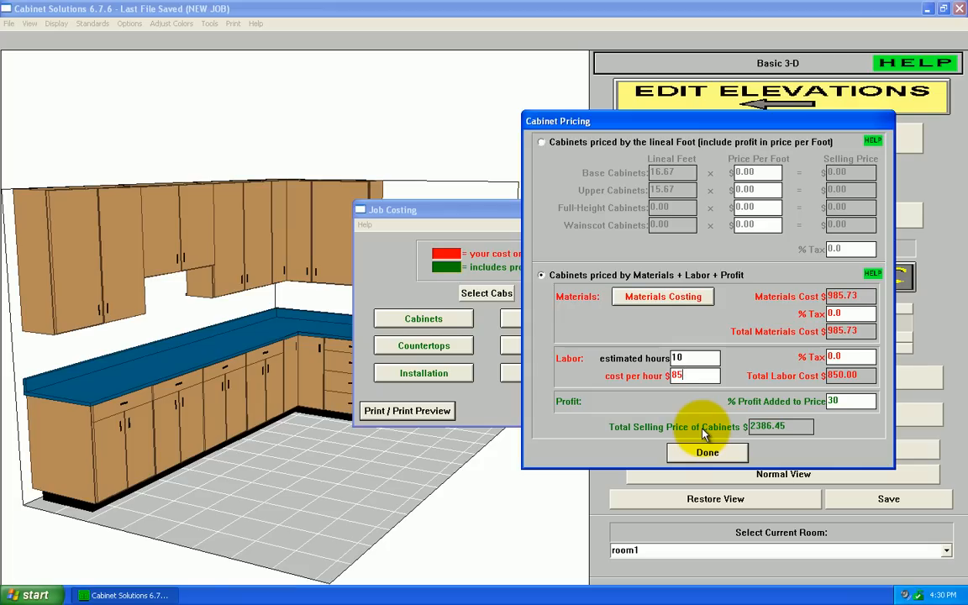
{"action": "left_click", "coordinate": [708, 454]}
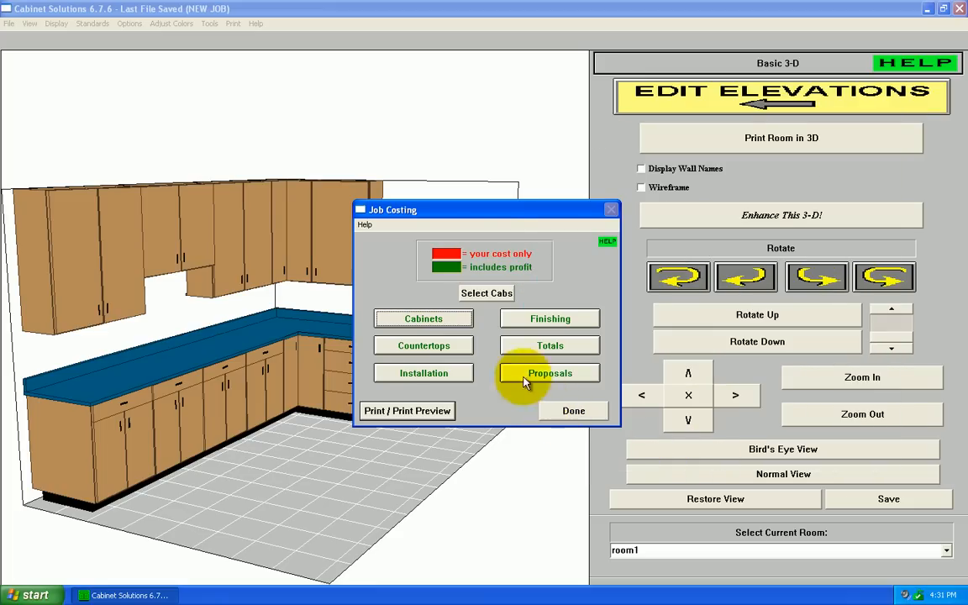
Step: Reopen Cabinet Pricing to check the current materials cost and selling price, and leave Job Costing
{"action": "left_click_drag", "start_coordinate": [499, 209], "coordinate": [676, 279]}
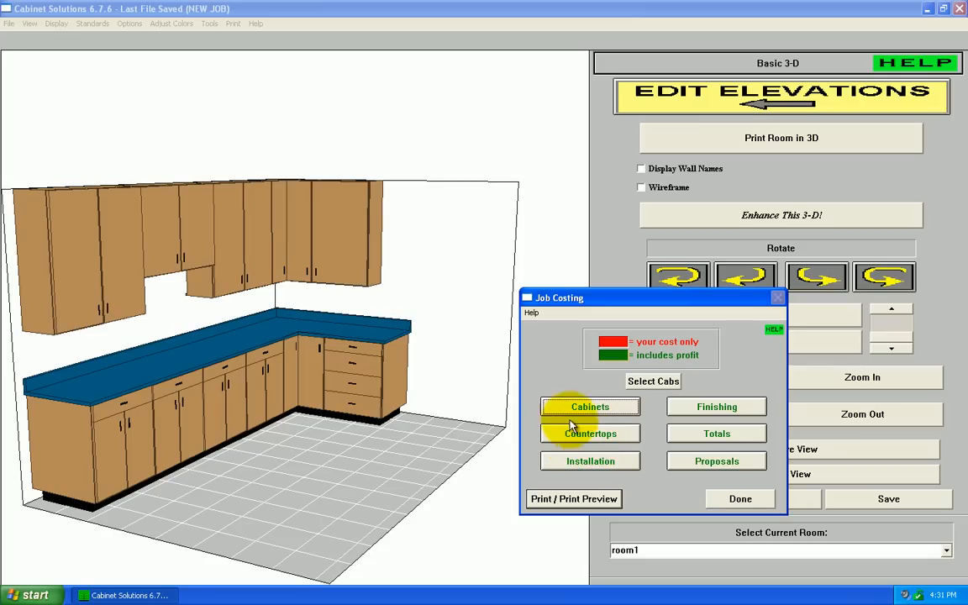
{"action": "left_click", "coordinate": [600, 409]}
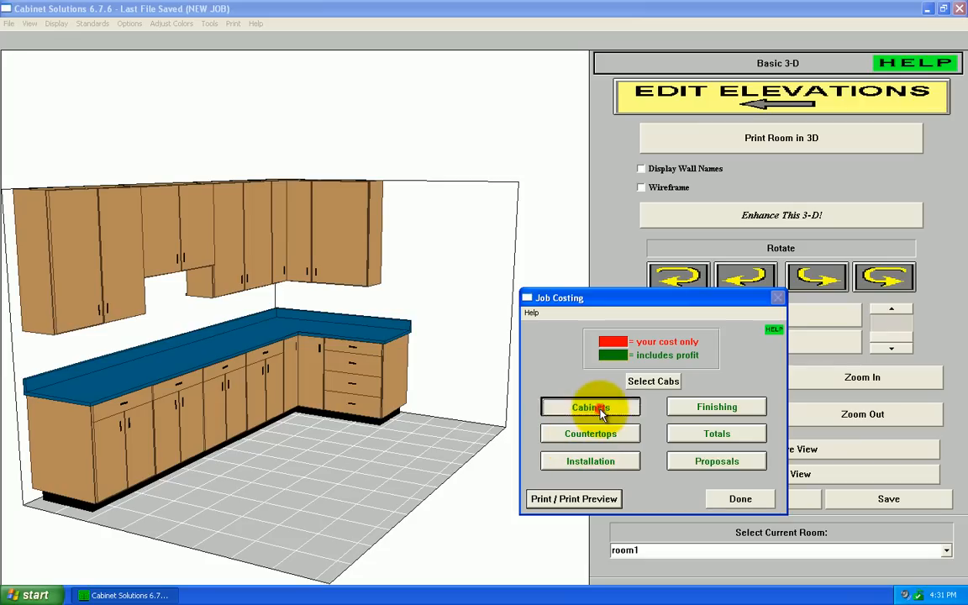
{"action": "left_click", "coordinate": [639, 322]}
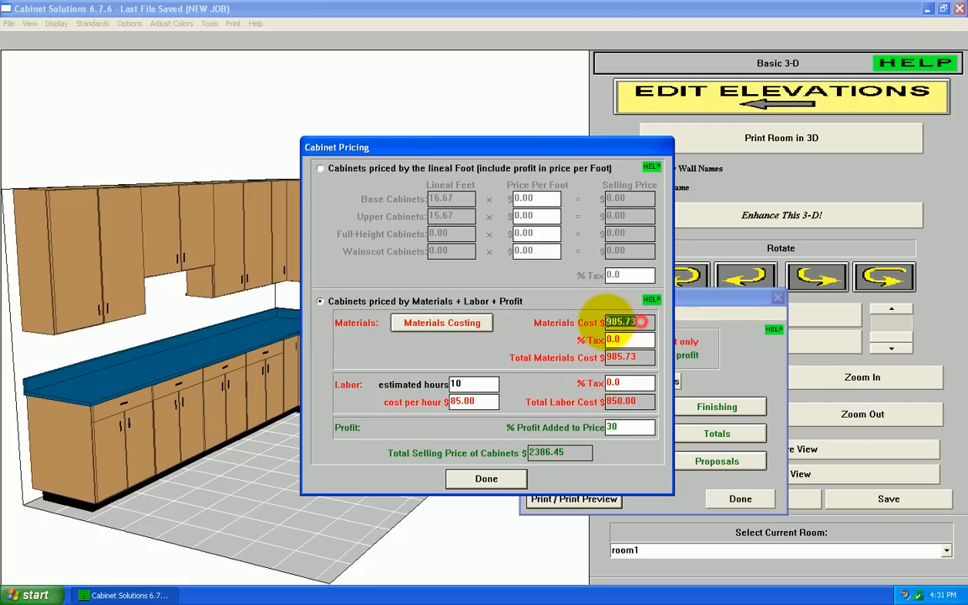
{"action": "left_click", "coordinate": [505, 482]}
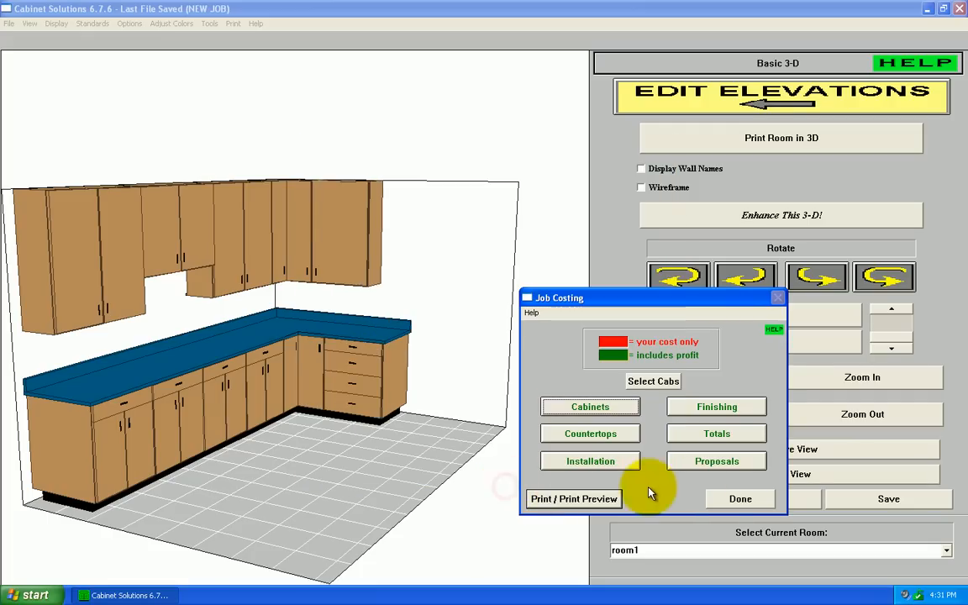
{"action": "left_click", "coordinate": [740, 499]}
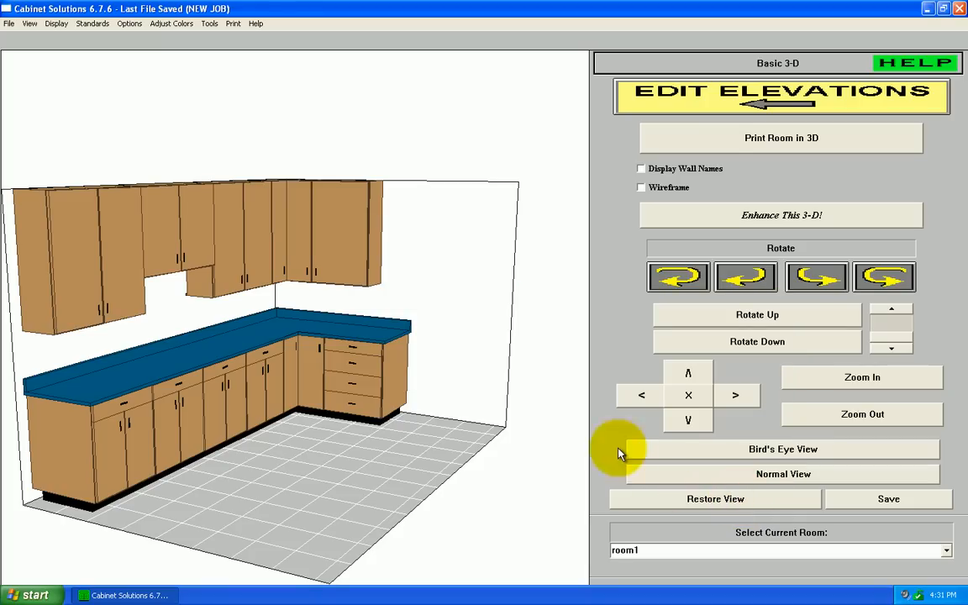
Step: In the Place Cabinets plan, delete the three base cabinets nearest the corner base along wall2
{"action": "left_click", "coordinate": [655, 92]}
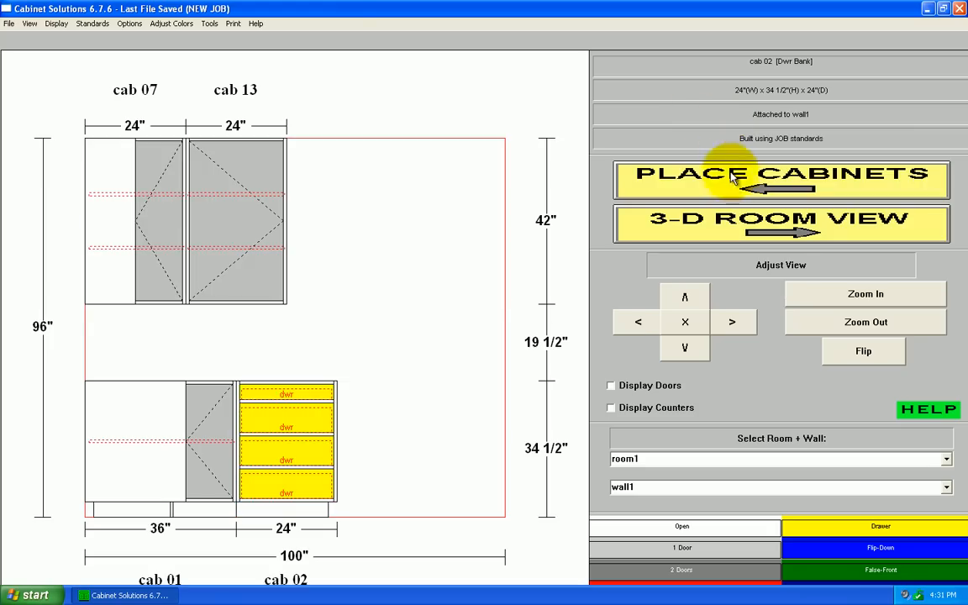
{"action": "left_click", "coordinate": [691, 180]}
{"action": "left_click", "coordinate": [211, 264]}
{"action": "left_click", "coordinate": [408, 464]}
{"action": "left_click", "coordinate": [515, 473]}
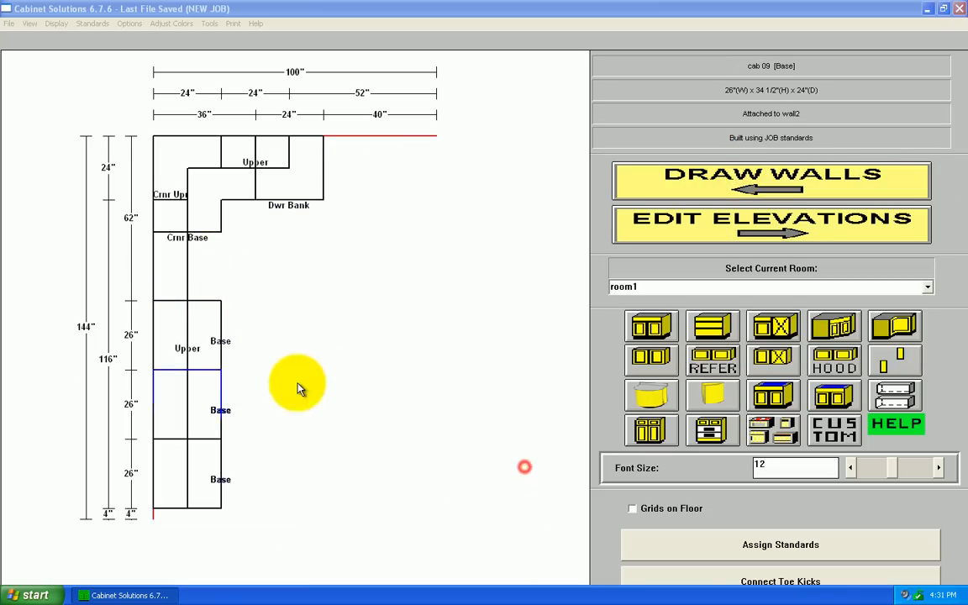
{"action": "left_click", "coordinate": [219, 336]}
{"action": "left_click", "coordinate": [410, 460]}
{"action": "left_click", "coordinate": [519, 473]}
{"action": "left_click", "coordinate": [208, 408]}
{"action": "left_click", "coordinate": [409, 461]}
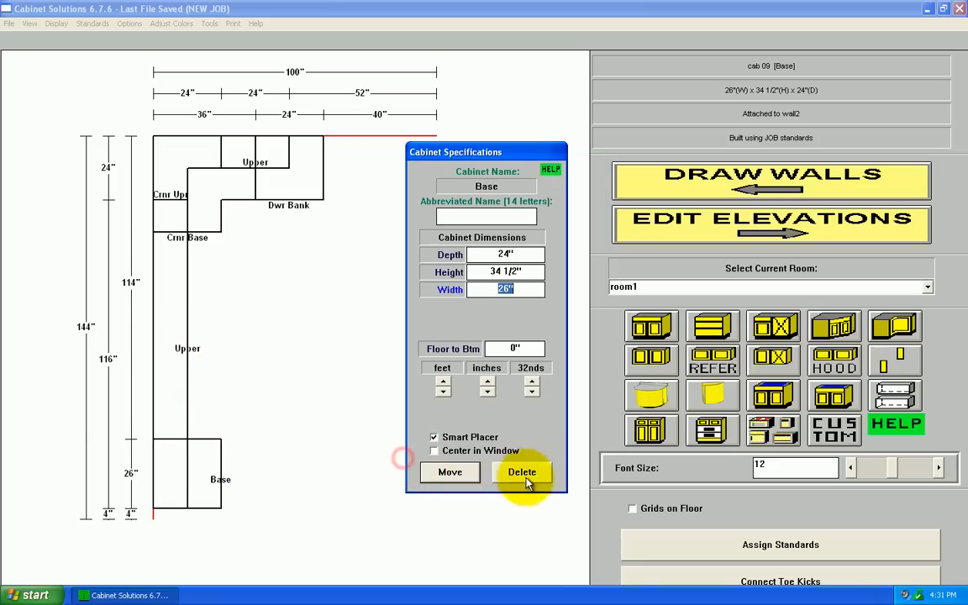
{"action": "left_click", "coordinate": [519, 472]}
Step: Move the remaining wall2 base cabinet to wall1, directly beside the drawer bank
{"action": "left_click", "coordinate": [213, 476]}
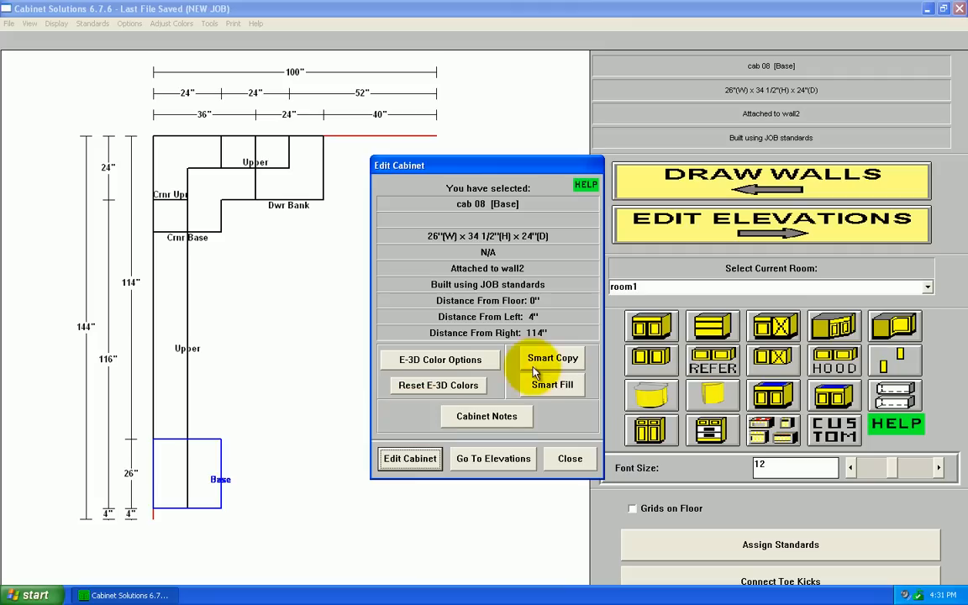
{"action": "left_click", "coordinate": [420, 471]}
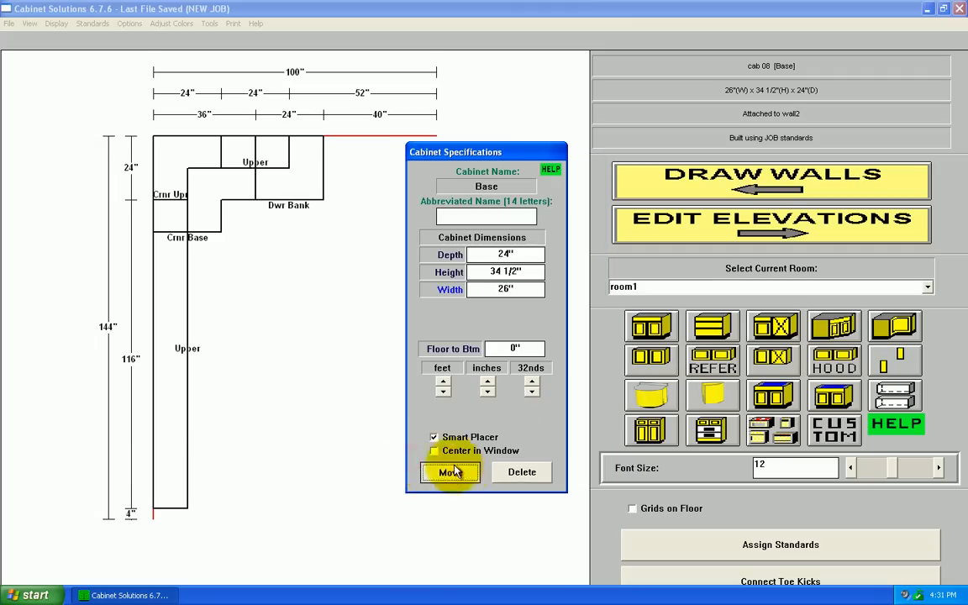
{"action": "left_click", "coordinate": [449, 471]}
{"action": "left_click", "coordinate": [339, 214]}
Step: Smart Copy the wall1 drawer bank with a width of 144" and place it in the empty base run along wall2
{"action": "left_click", "coordinate": [284, 195]}
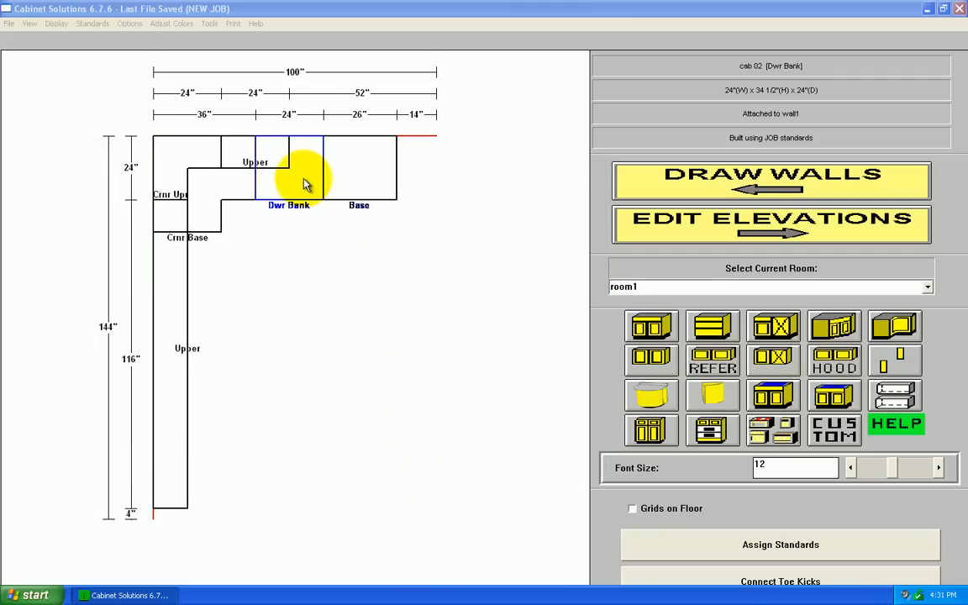
{"action": "left_click", "coordinate": [304, 181]}
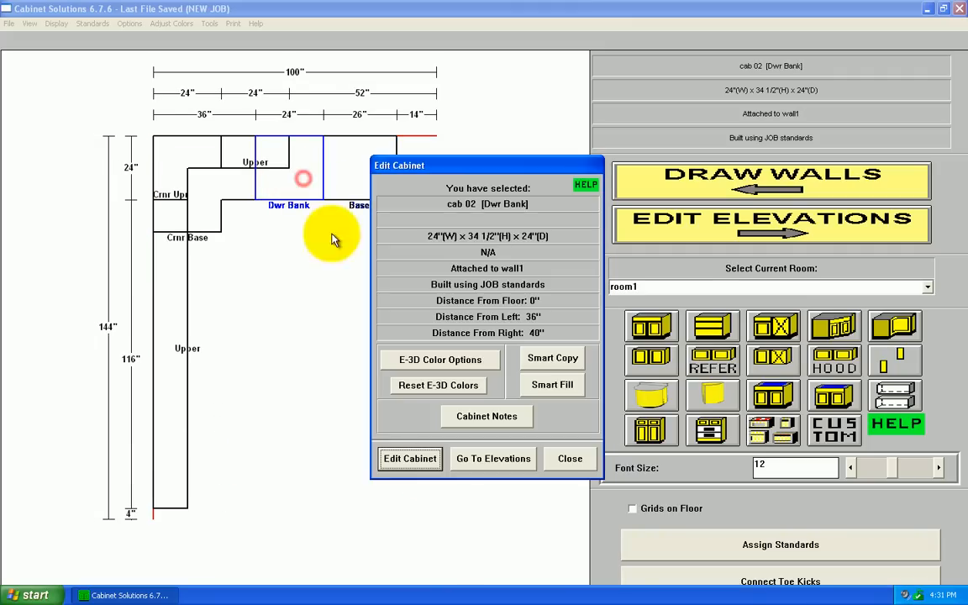
{"action": "left_click", "coordinate": [552, 359]}
{"action": "left_click", "coordinate": [514, 289]}
{"action": "left_click", "coordinate": [450, 289]}
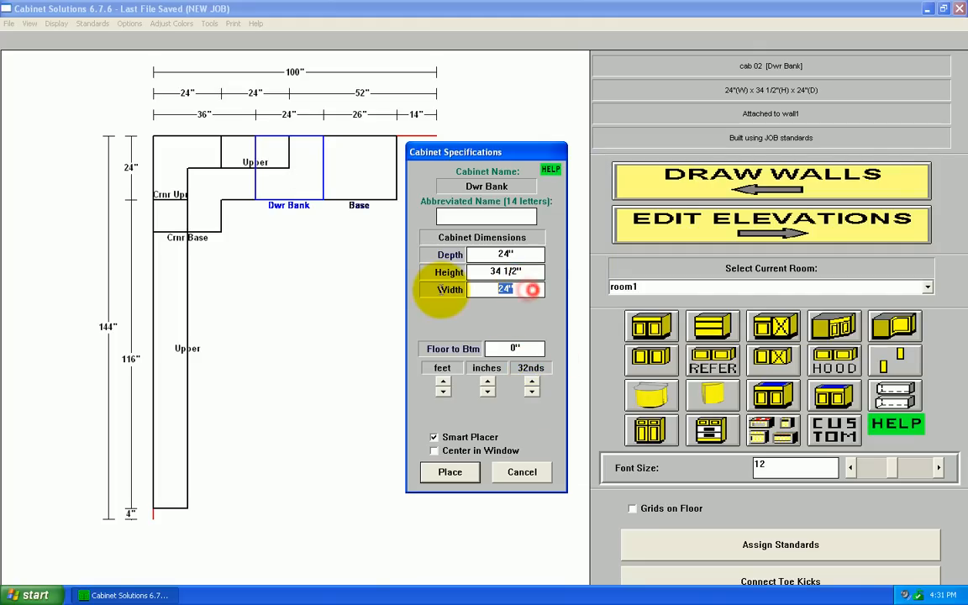
{"action": "type", "text": "144"}
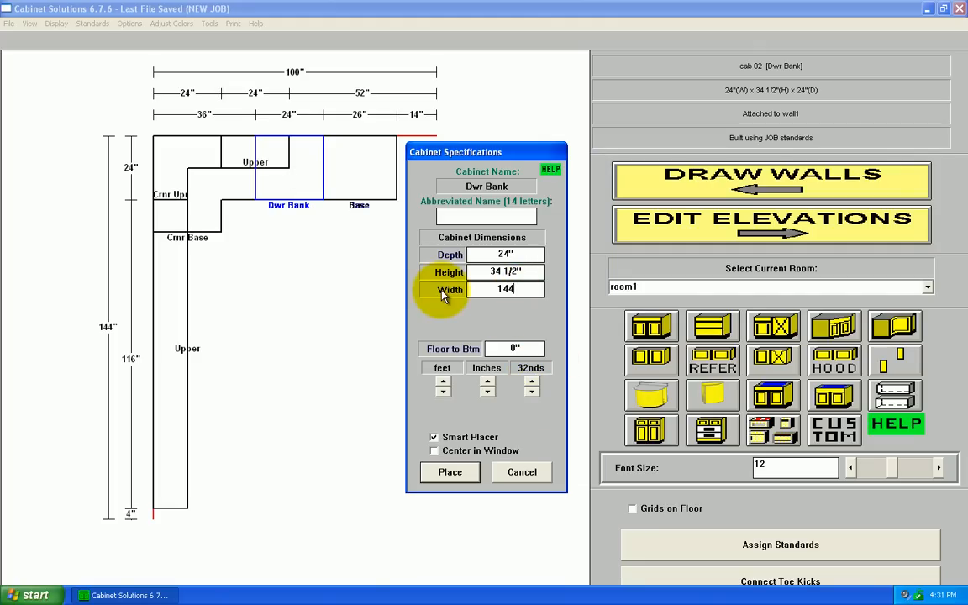
{"action": "left_click", "coordinate": [451, 472]}
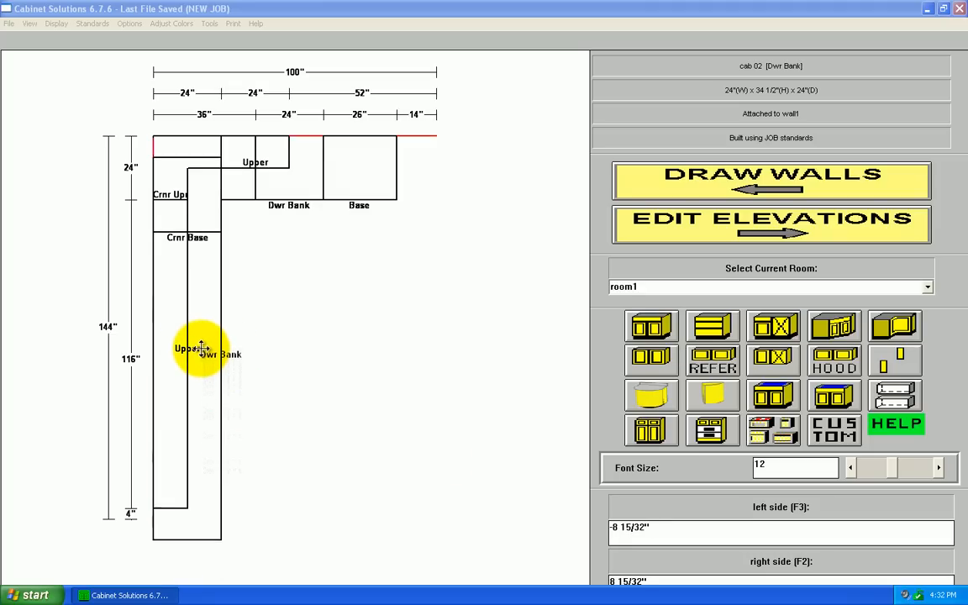
{"action": "left_click", "coordinate": [193, 351]}
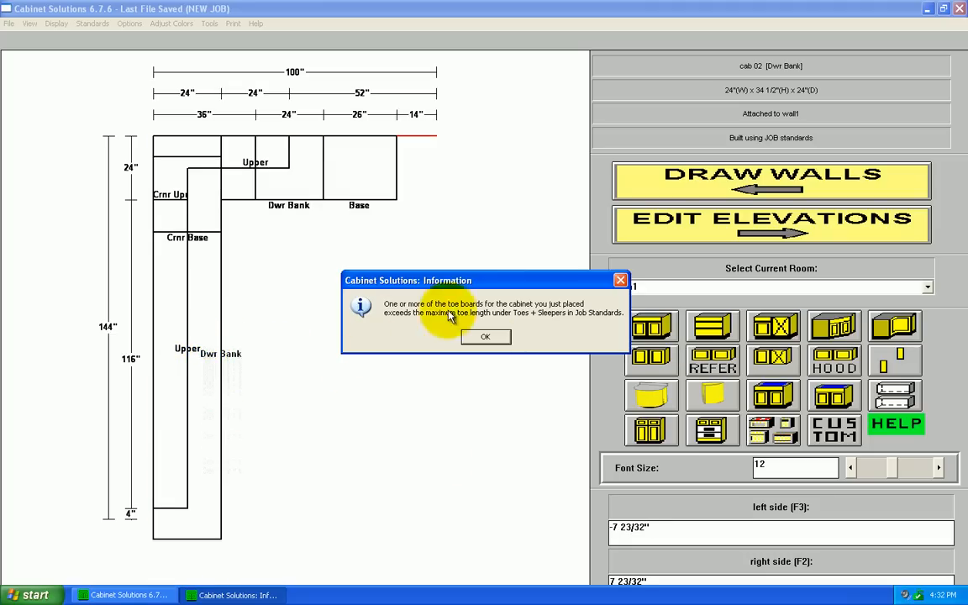
{"action": "left_click", "coordinate": [485, 337]}
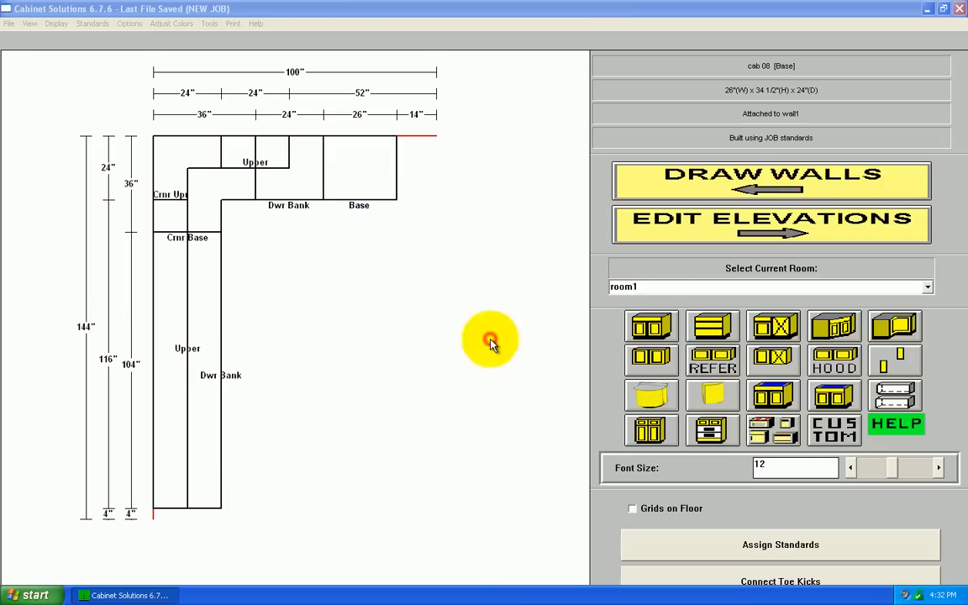
Step: Split the long wall2 drawer bank into 4 equally sized cabinets with Smart Fill
{"action": "double_click", "coordinate": [207, 329]}
{"action": "left_click", "coordinate": [510, 386]}
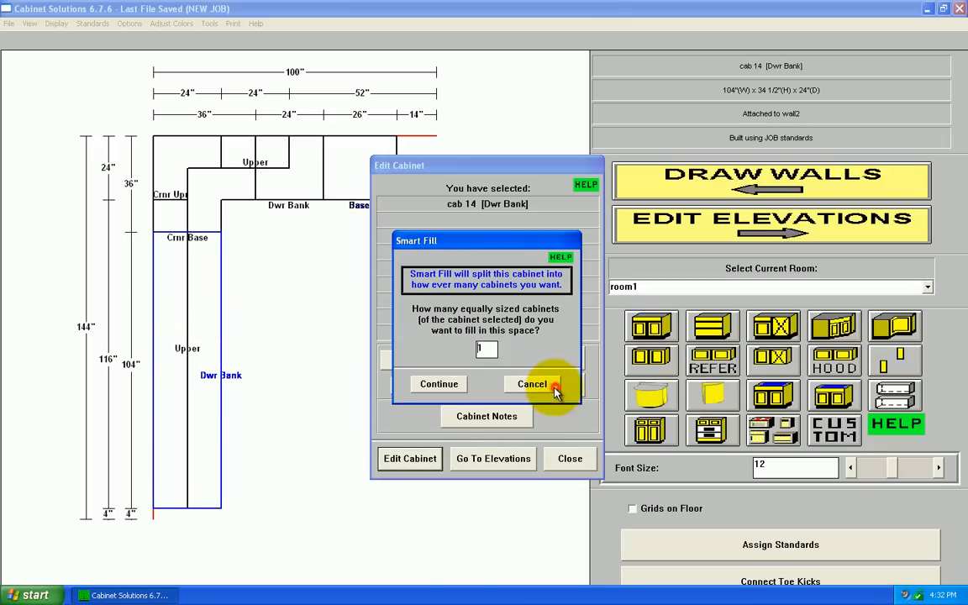
{"action": "type", "text": "4"}
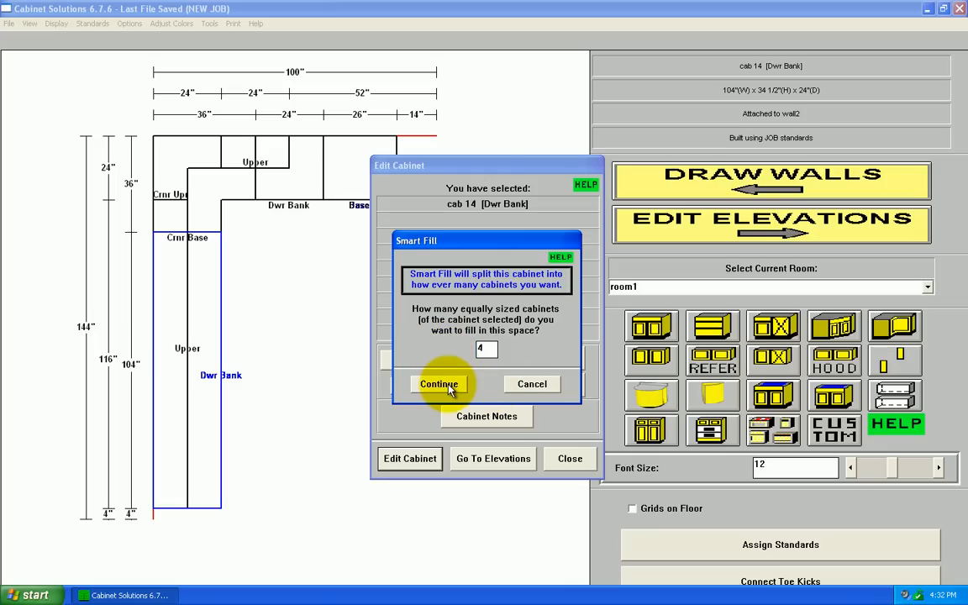
{"action": "left_click", "coordinate": [440, 384]}
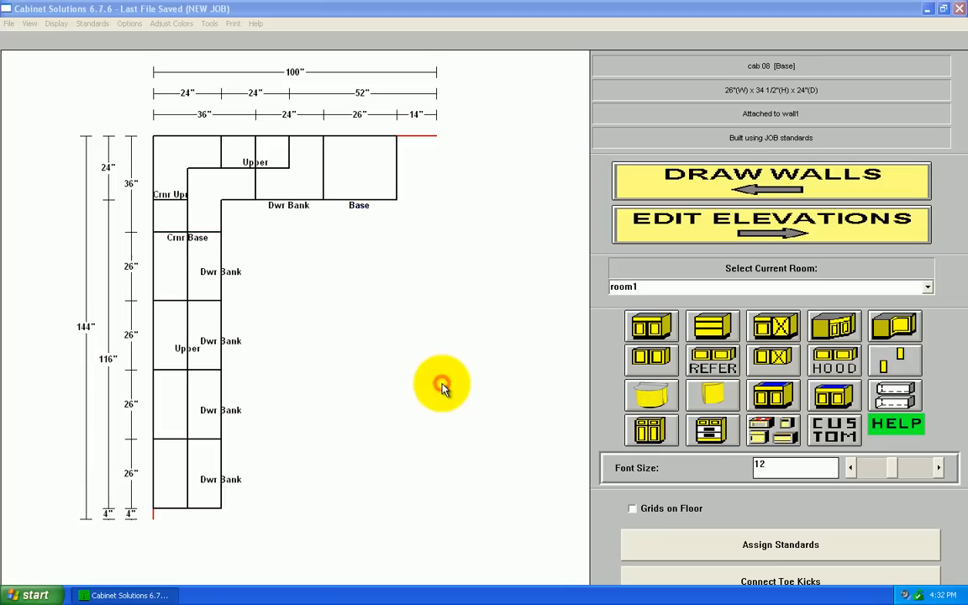
Step: Delete the drawer bank between the corner base and the base cabinet on wall1
{"action": "left_click", "coordinate": [290, 200]}
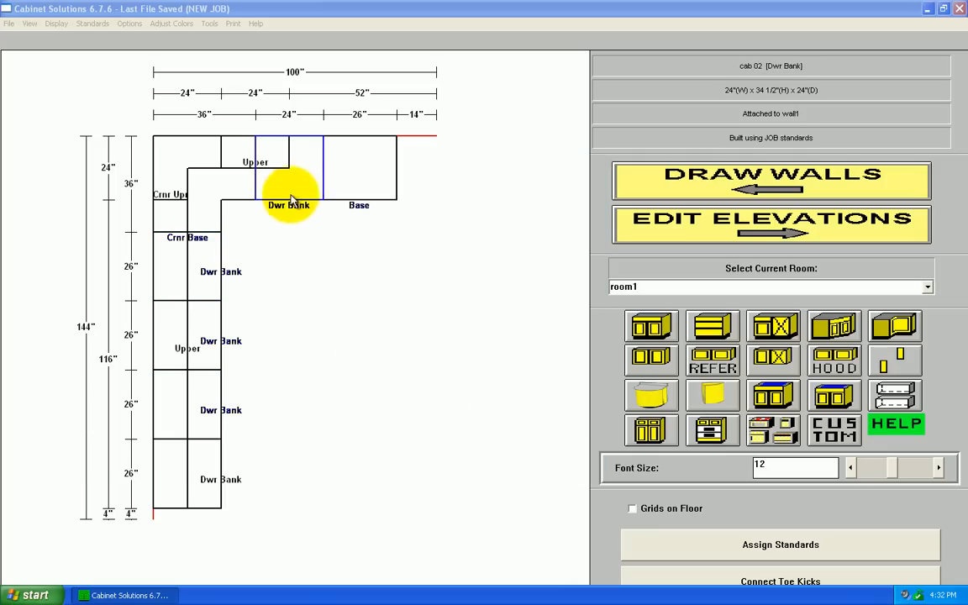
{"action": "left_click", "coordinate": [301, 188]}
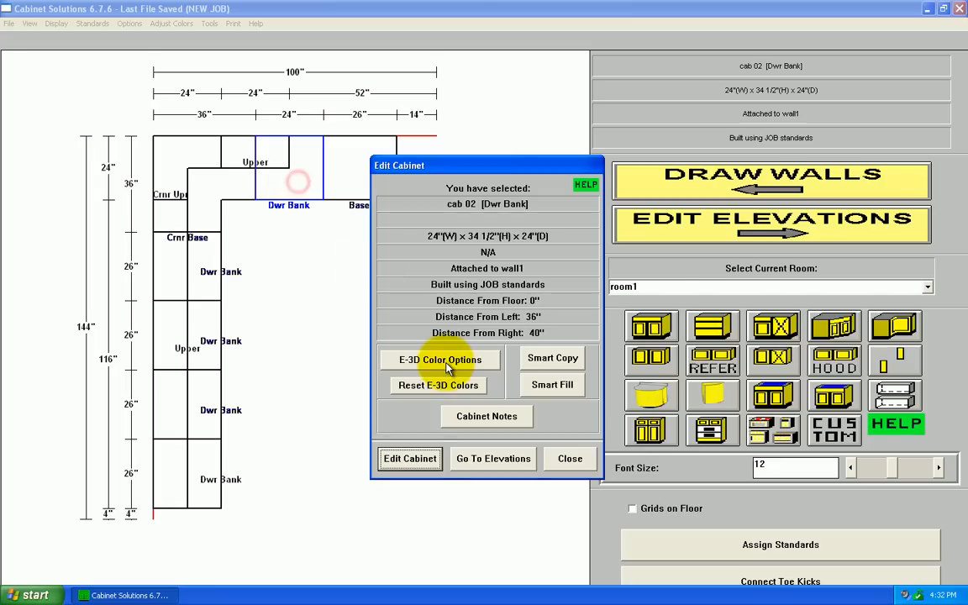
{"action": "left_click", "coordinate": [429, 466]}
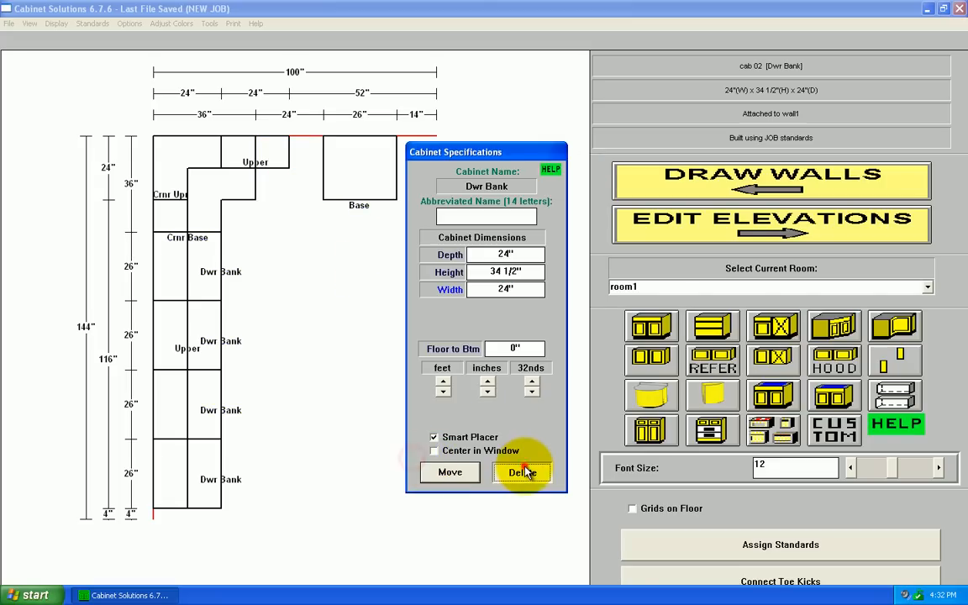
{"action": "left_click", "coordinate": [519, 471]}
Step: Set the wall1 base cabinet's width to 24" and place it against the corner base
{"action": "left_click", "coordinate": [370, 170]}
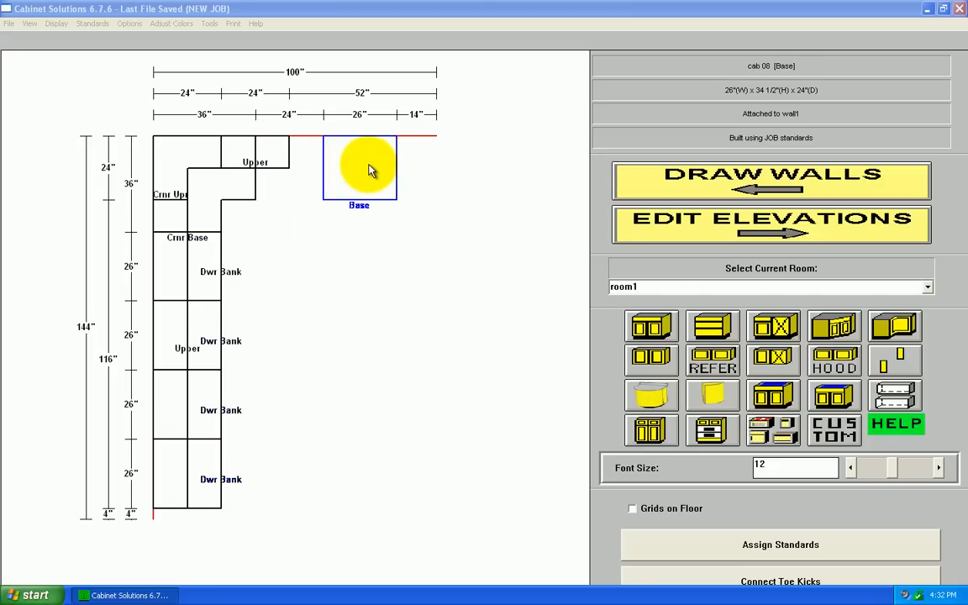
{"action": "left_click", "coordinate": [369, 171]}
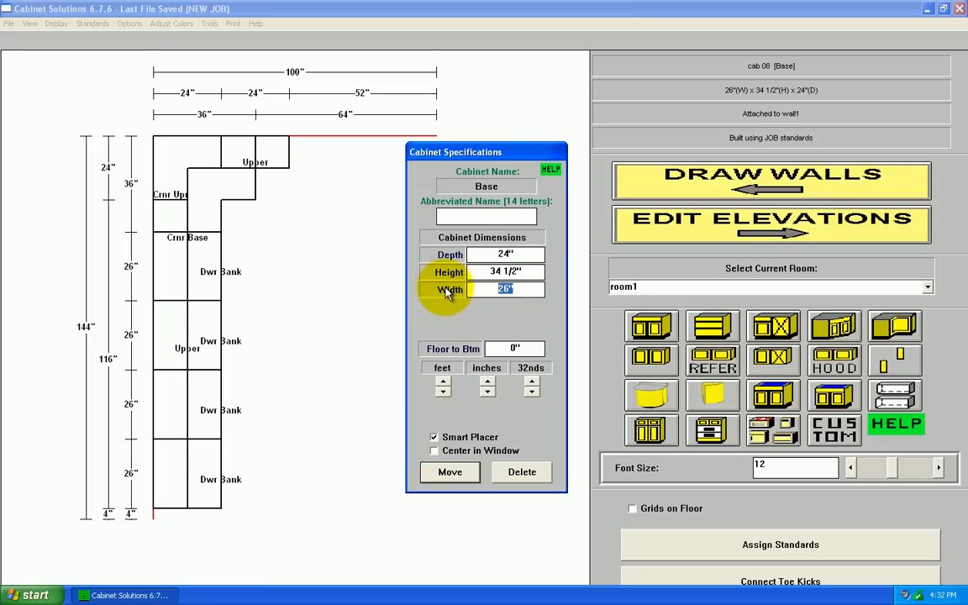
{"action": "type", "text": "24"}
{"action": "left_click", "coordinate": [446, 473]}
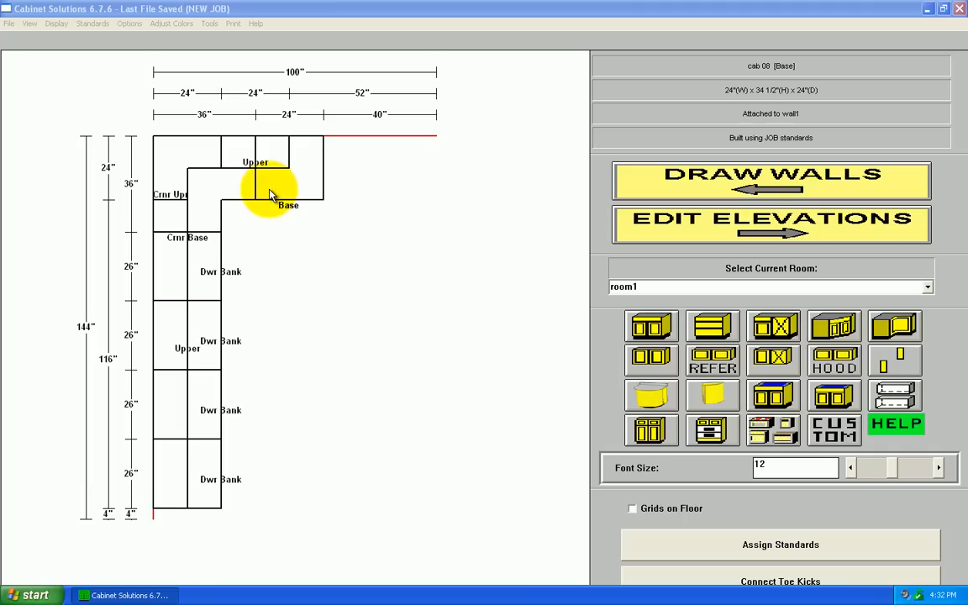
Step: Return to the 3-D room view and reopen Cabinet Pricing in Job Costing to check the updated materials cost and selling price
{"action": "left_click", "coordinate": [737, 231]}
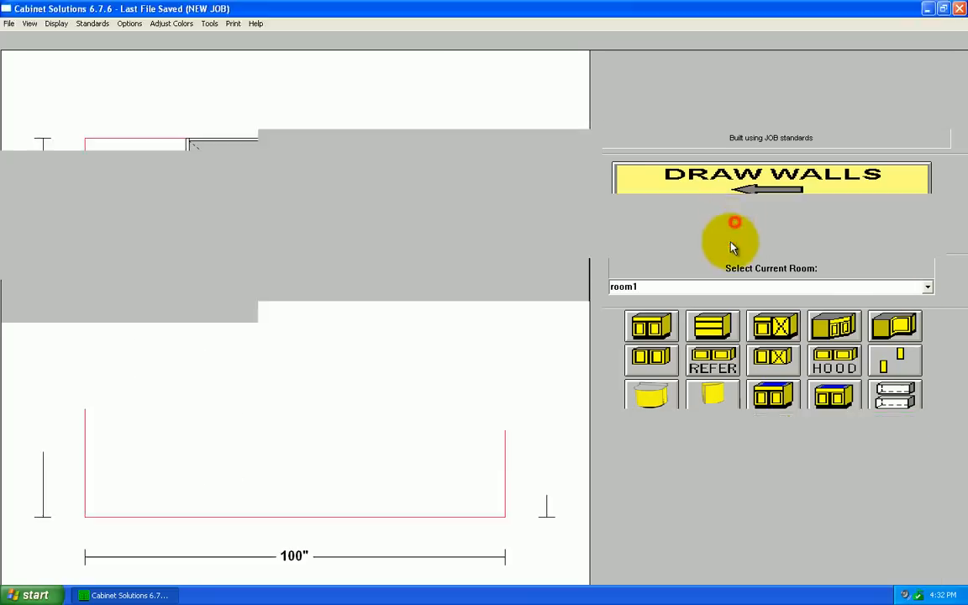
{"action": "left_click", "coordinate": [731, 239]}
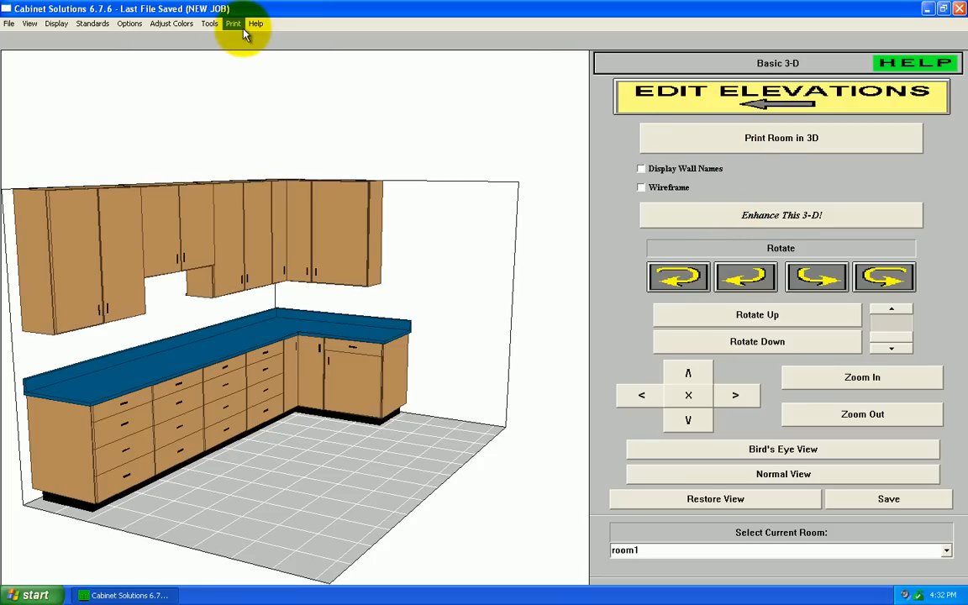
{"action": "left_click", "coordinate": [210, 24]}
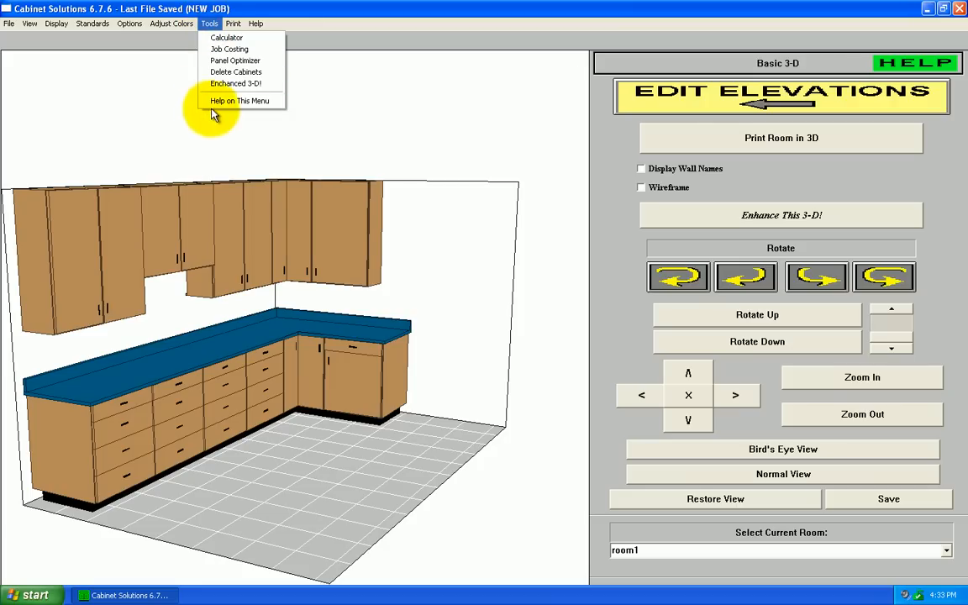
{"action": "left_click", "coordinate": [221, 52]}
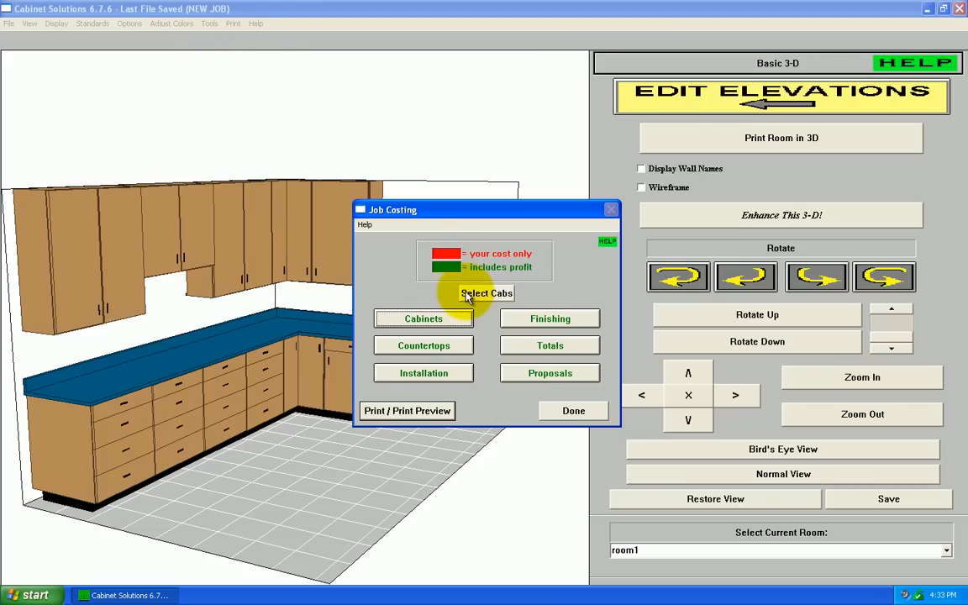
{"action": "left_click", "coordinate": [431, 322]}
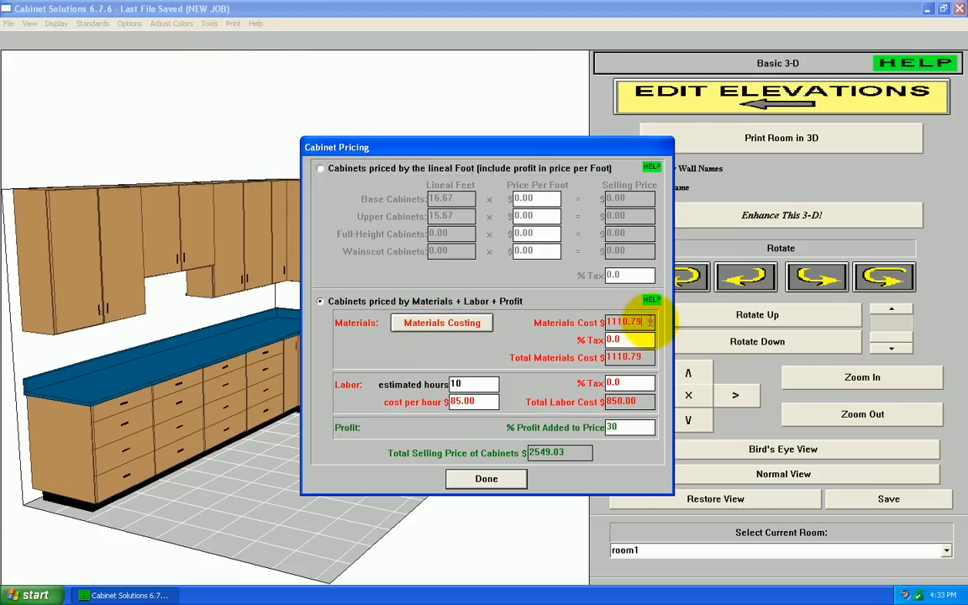
Step: Close the cabinet pricing and generate a print preview of only the Cabinet Pricing section of the job costing report
{"action": "left_click_drag", "start_coordinate": [649, 321], "coordinate": [567, 324]}
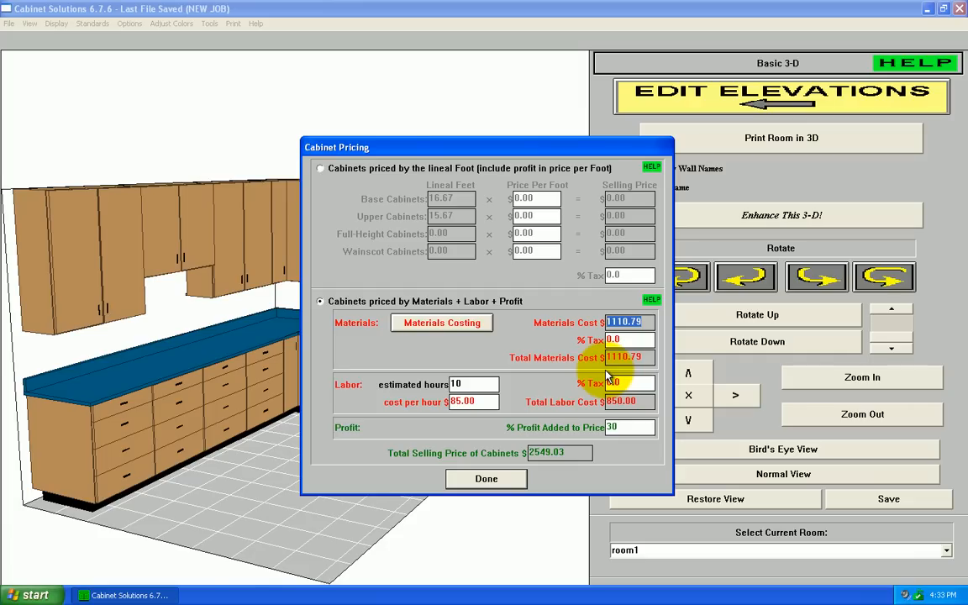
{"action": "left_click", "coordinate": [488, 486]}
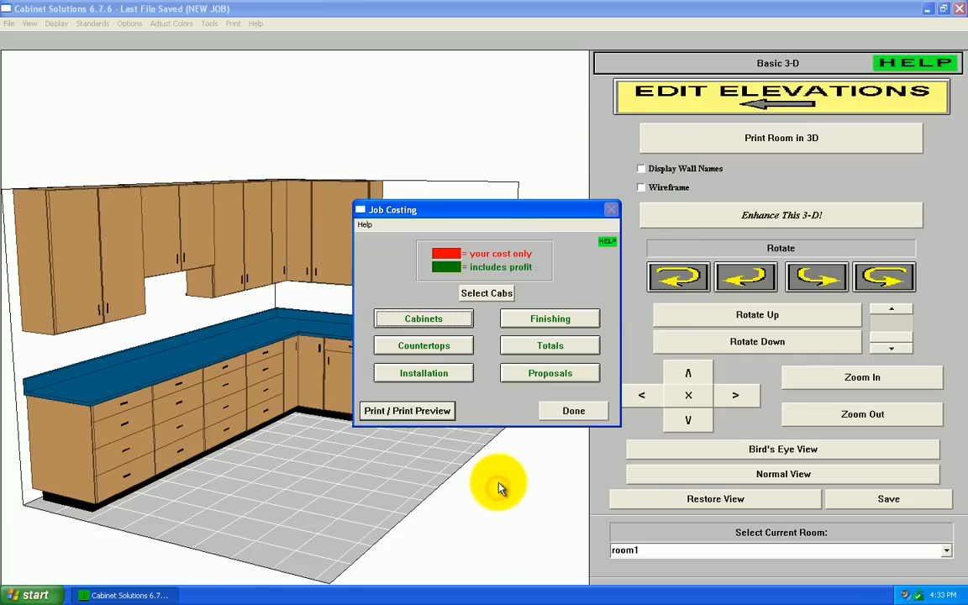
{"action": "left_click", "coordinate": [420, 415]}
{"action": "left_click", "coordinate": [414, 260]}
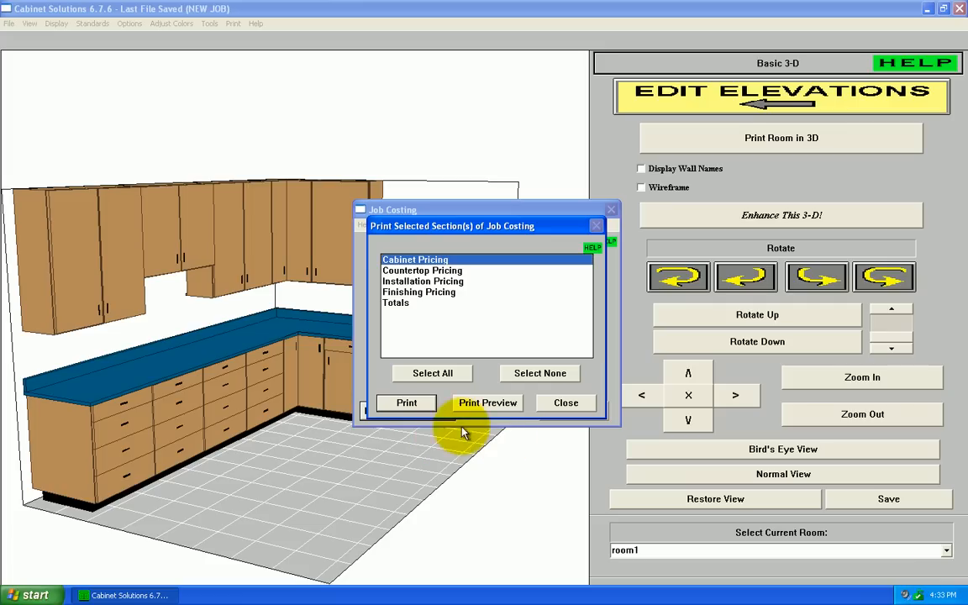
{"action": "left_click", "coordinate": [490, 405]}
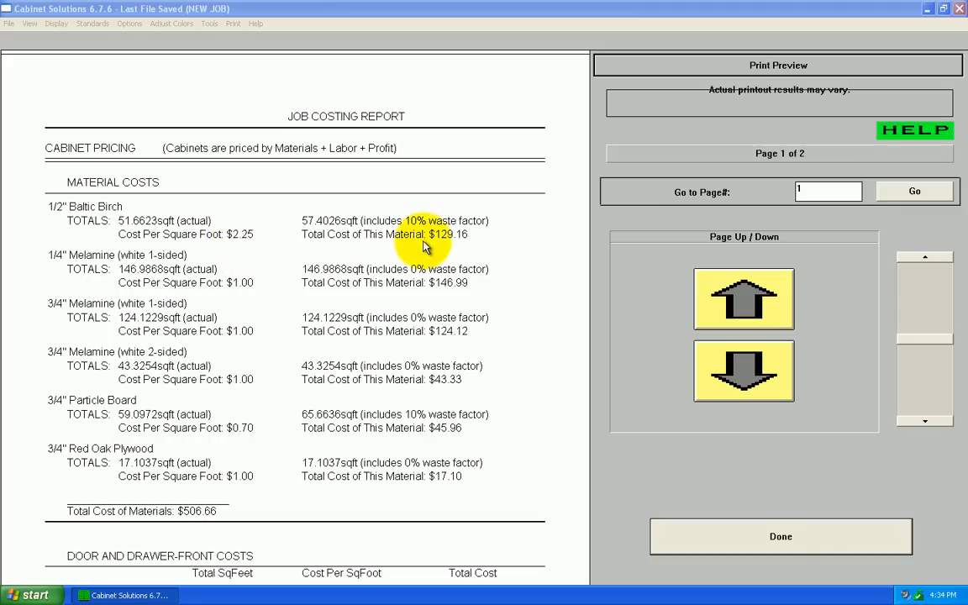
Step: Read through both pages of the report, examining the material, door and drawer-front, and hardware costs and the costing totals
{"action": "left_click", "coordinate": [748, 378]}
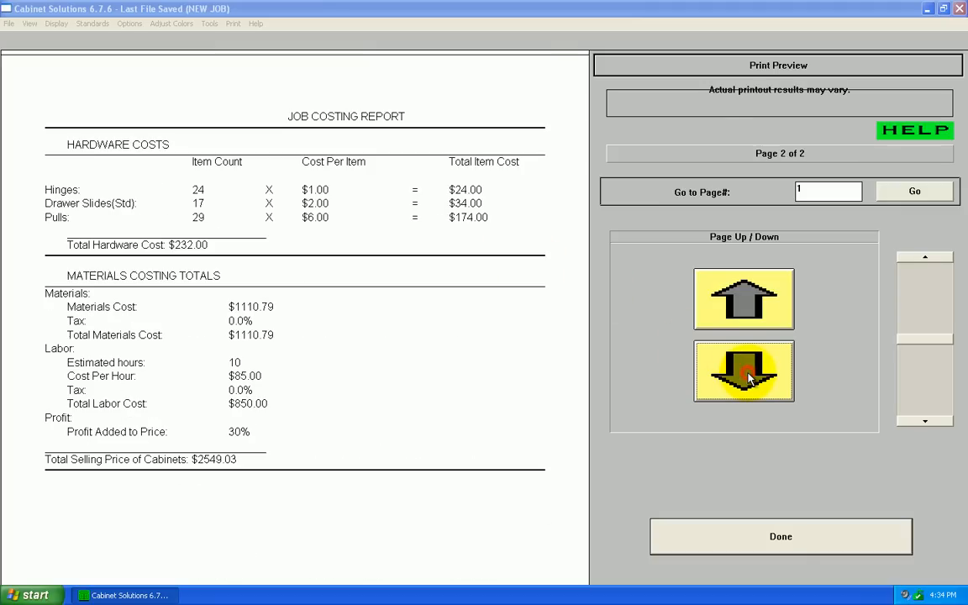
{"action": "left_click", "coordinate": [740, 298]}
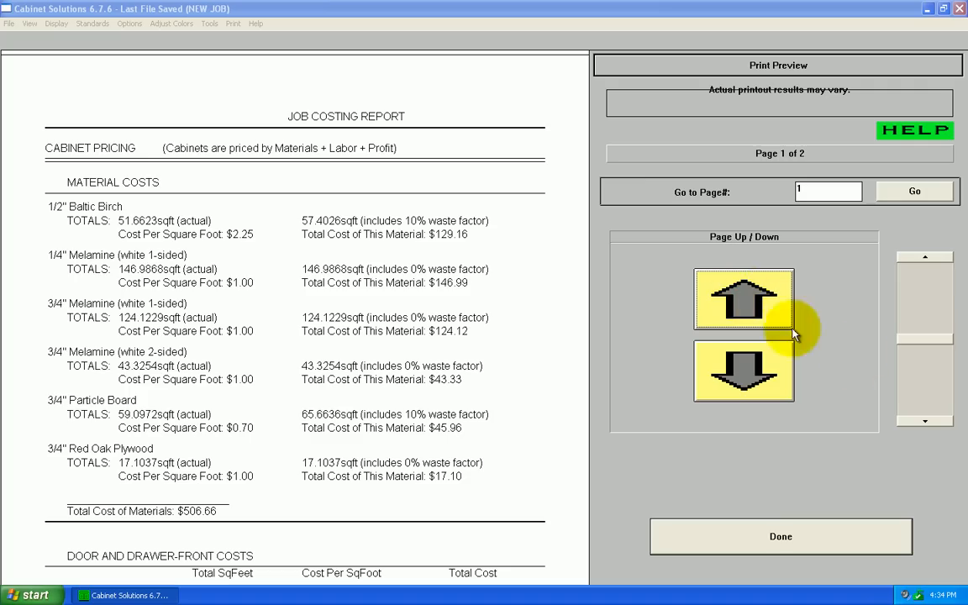
{"action": "left_click", "coordinate": [925, 421]}
{"action": "left_click", "coordinate": [925, 421]}
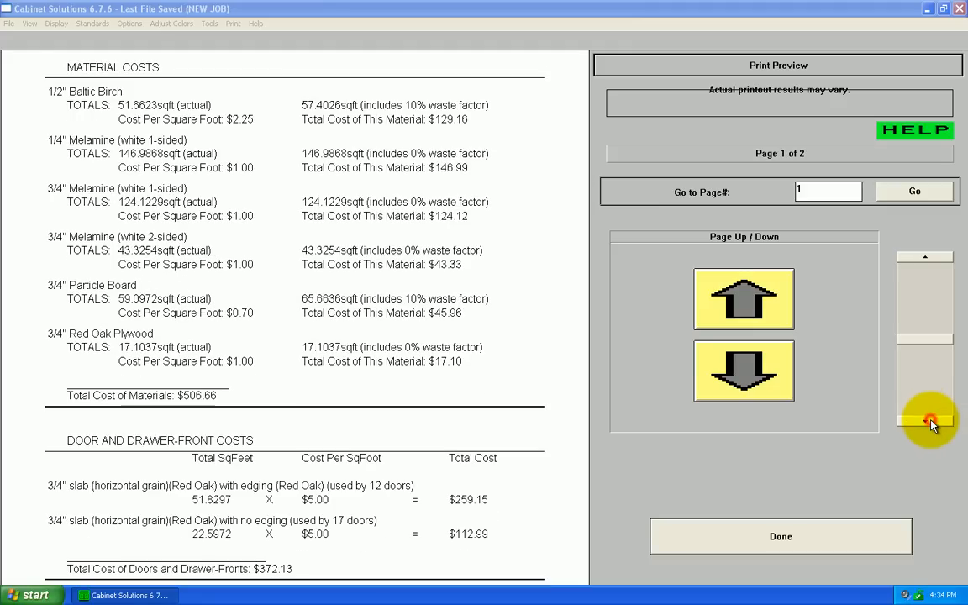
{"action": "left_click", "coordinate": [928, 422]}
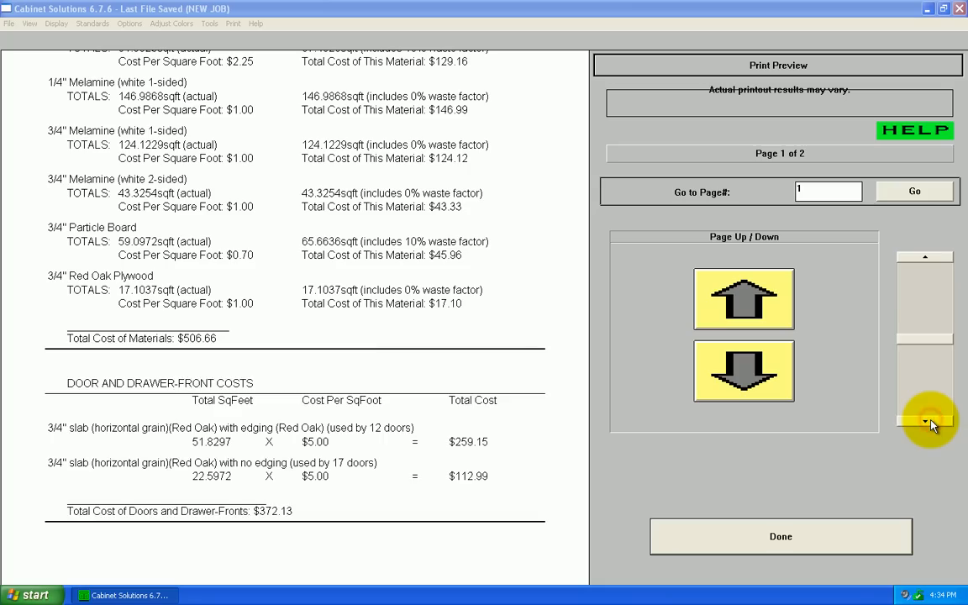
{"action": "left_click", "coordinate": [928, 422]}
{"action": "left_click", "coordinate": [928, 422]}
{"action": "left_click", "coordinate": [928, 422]}
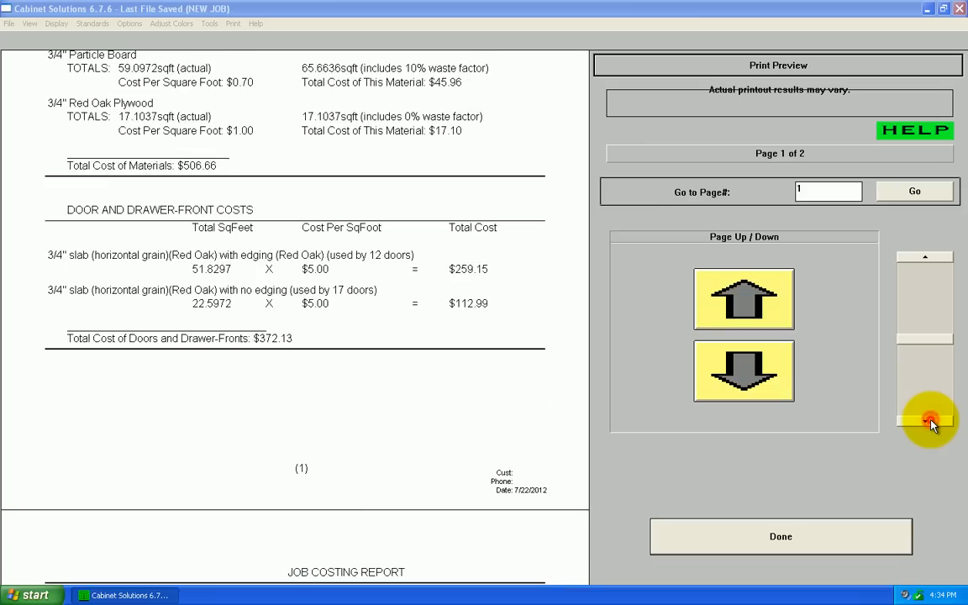
{"action": "left_click", "coordinate": [928, 421]}
{"action": "left_click", "coordinate": [928, 421]}
{"action": "left_click", "coordinate": [928, 422]}
{"action": "left_click", "coordinate": [928, 422]}
{"action": "left_click", "coordinate": [927, 422]}
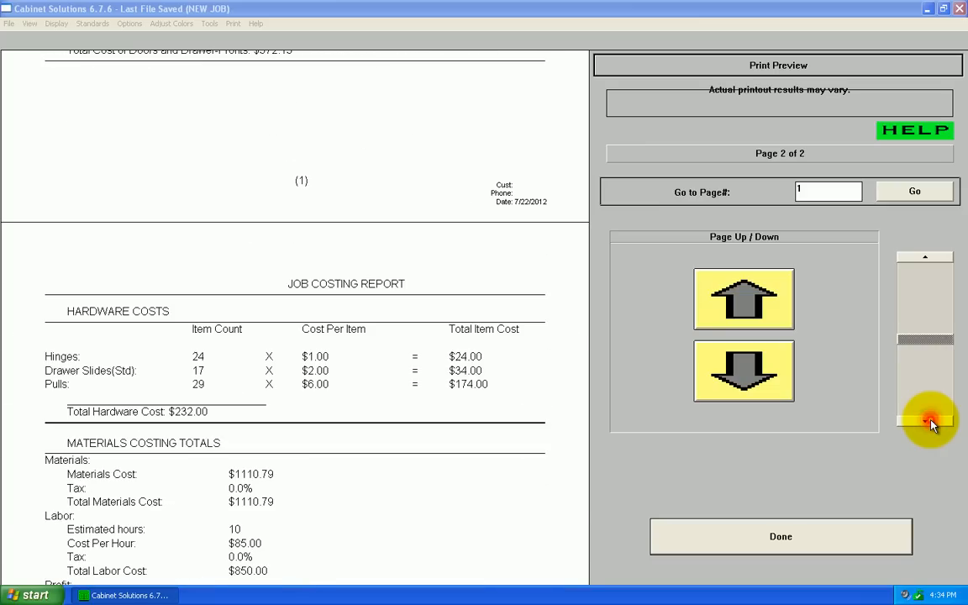
{"action": "left_click", "coordinate": [928, 421]}
{"action": "left_click", "coordinate": [927, 421]}
{"action": "left_click", "coordinate": [927, 421]}
{"action": "left_click", "coordinate": [928, 422]}
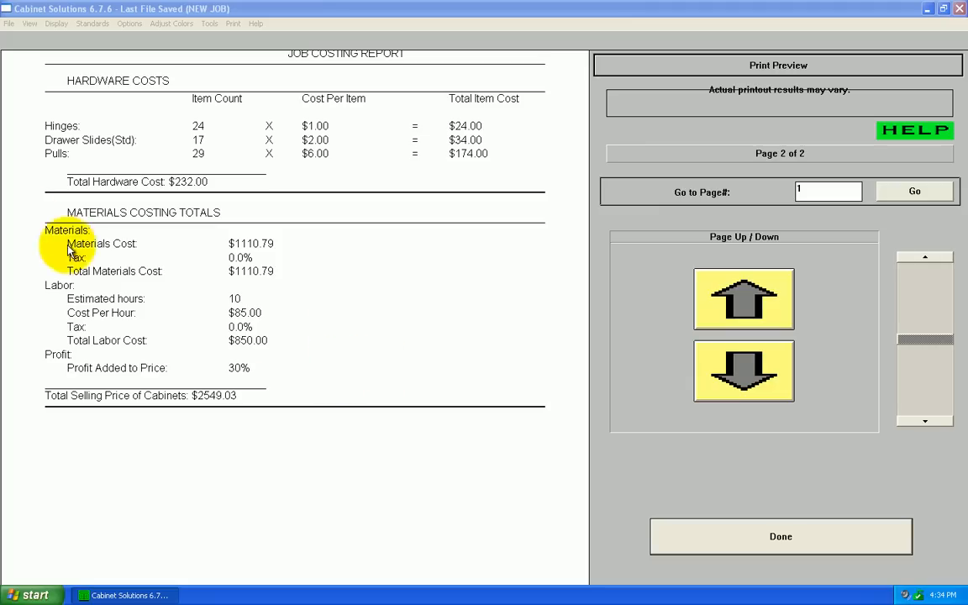